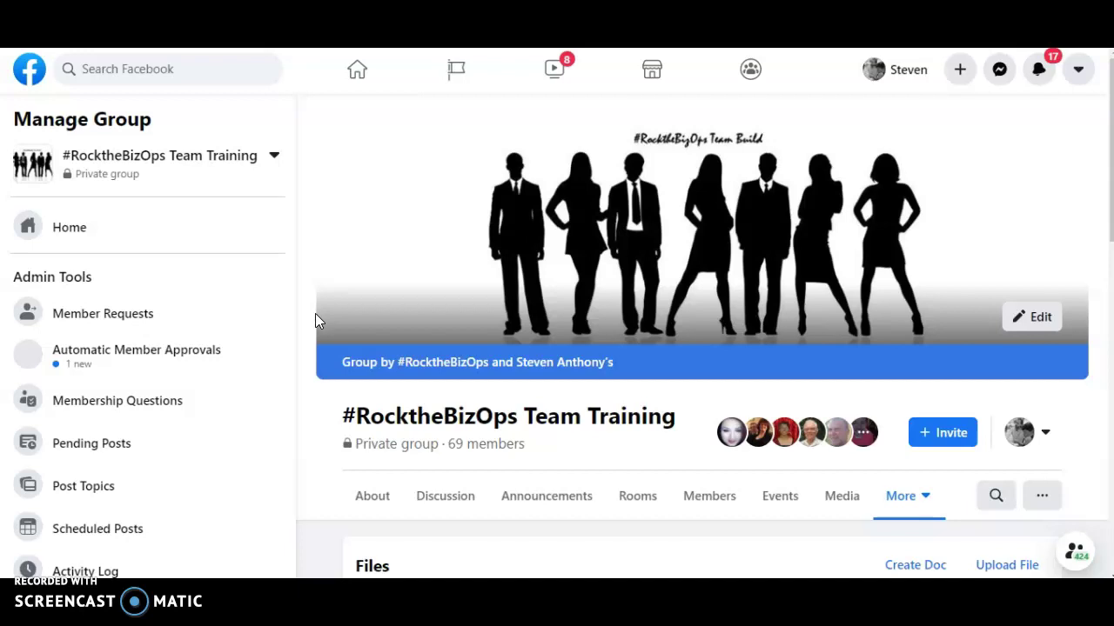
Step: Browse the Facebook group's Files list and expand its additional More sections
scroll(310, 331, down, 1)
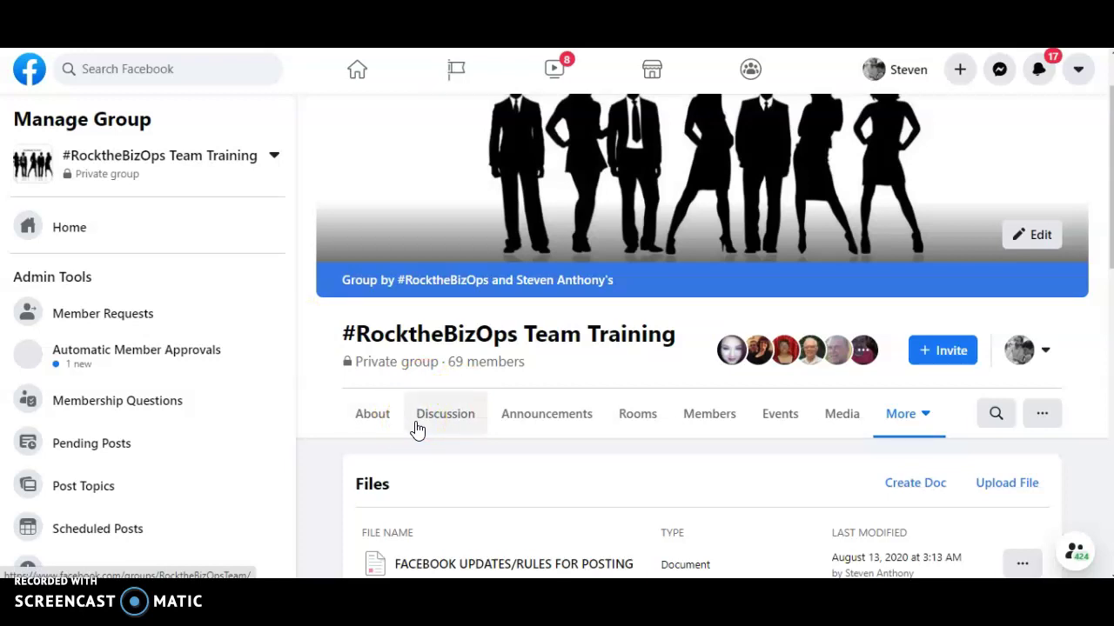
click(927, 416)
scroll(621, 415, down, 4)
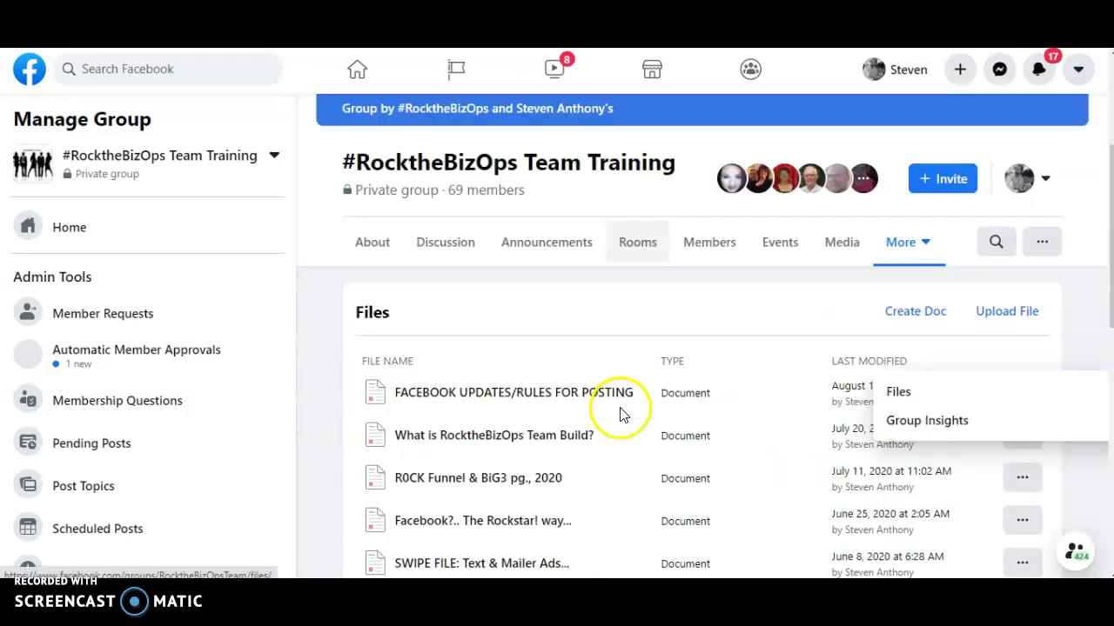
scroll(534, 290, down, 5)
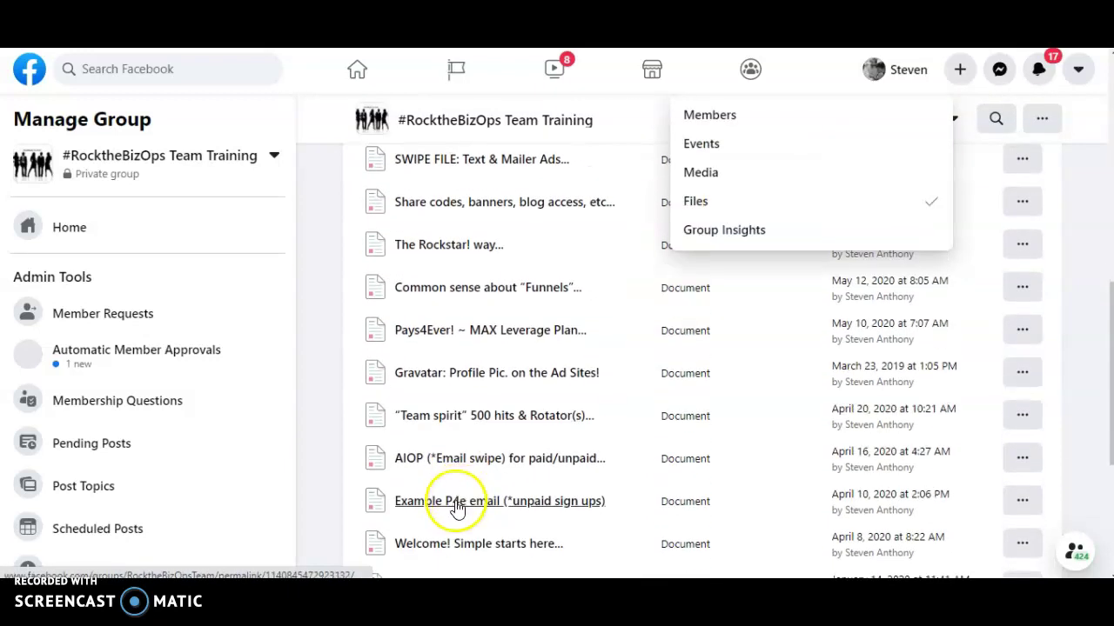
scroll(452, 526, up, 7)
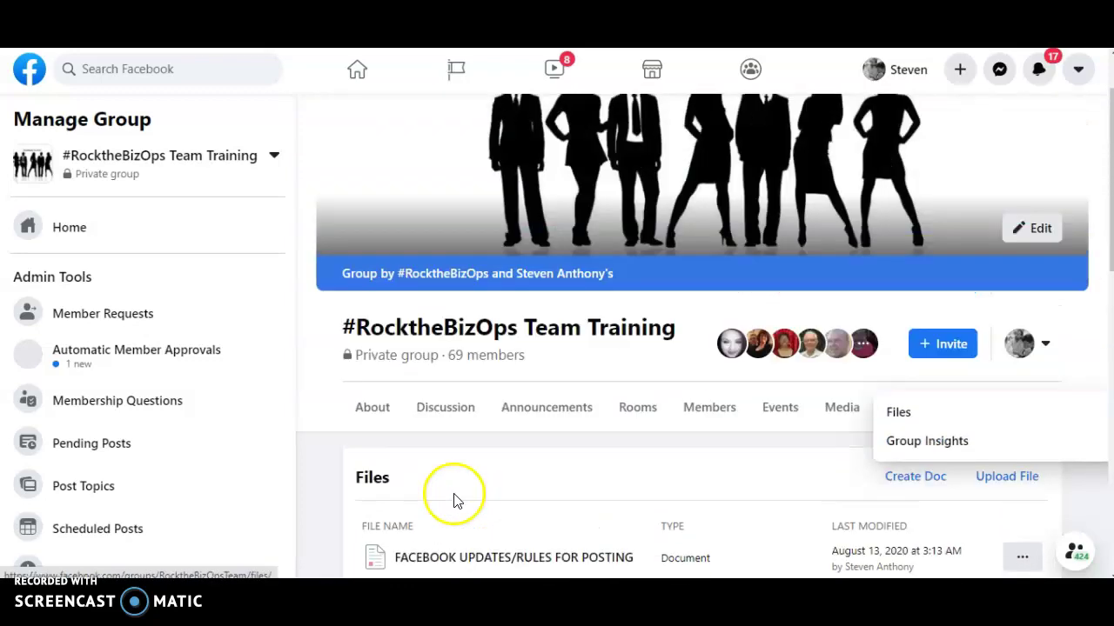
scroll(464, 520, down, 7)
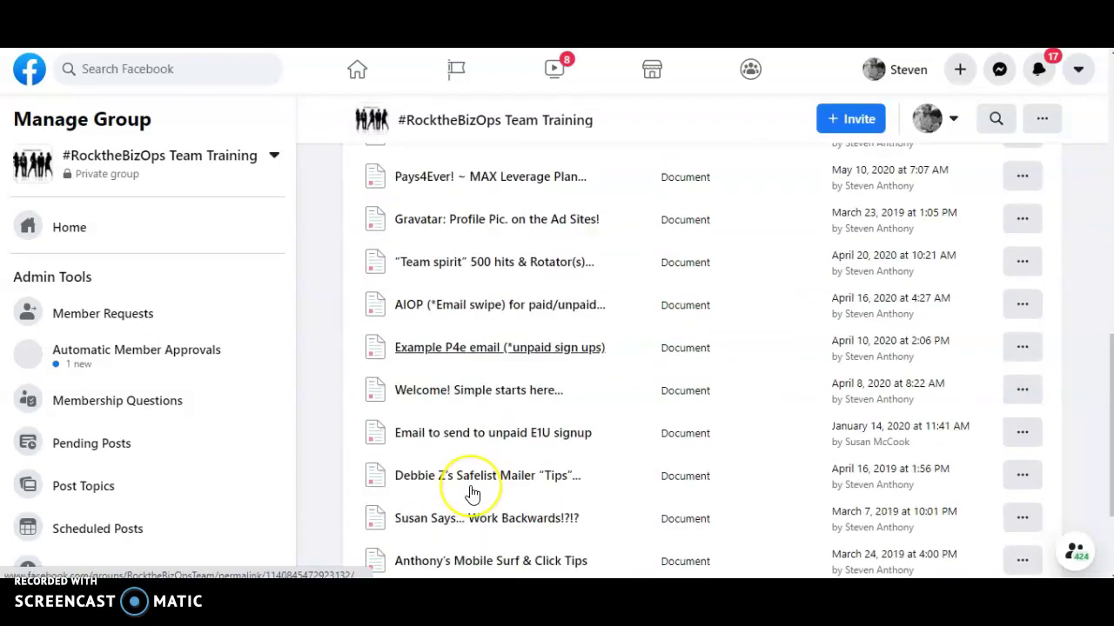
scroll(470, 492, up, 10)
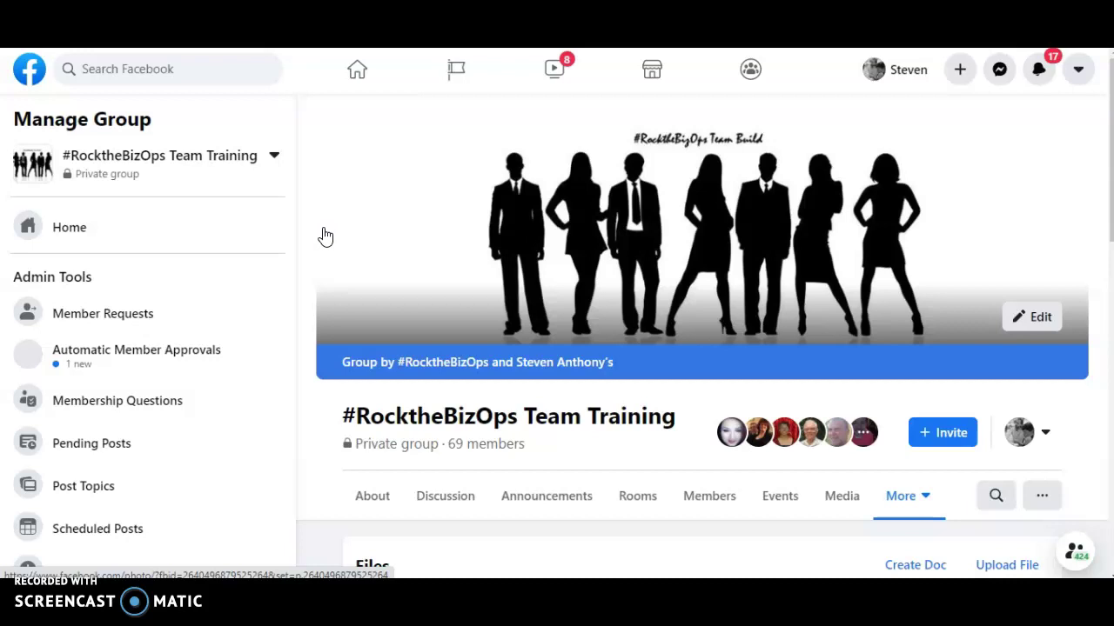
scroll(444, 200, down, 5)
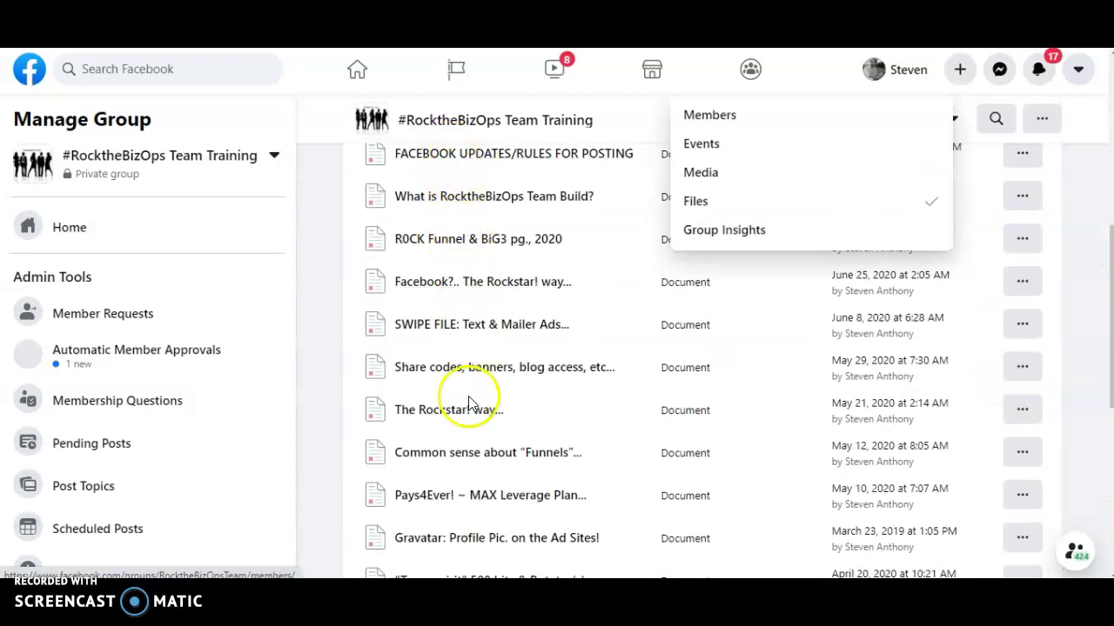
scroll(468, 373, up, 5)
scroll(407, 384, up, 1)
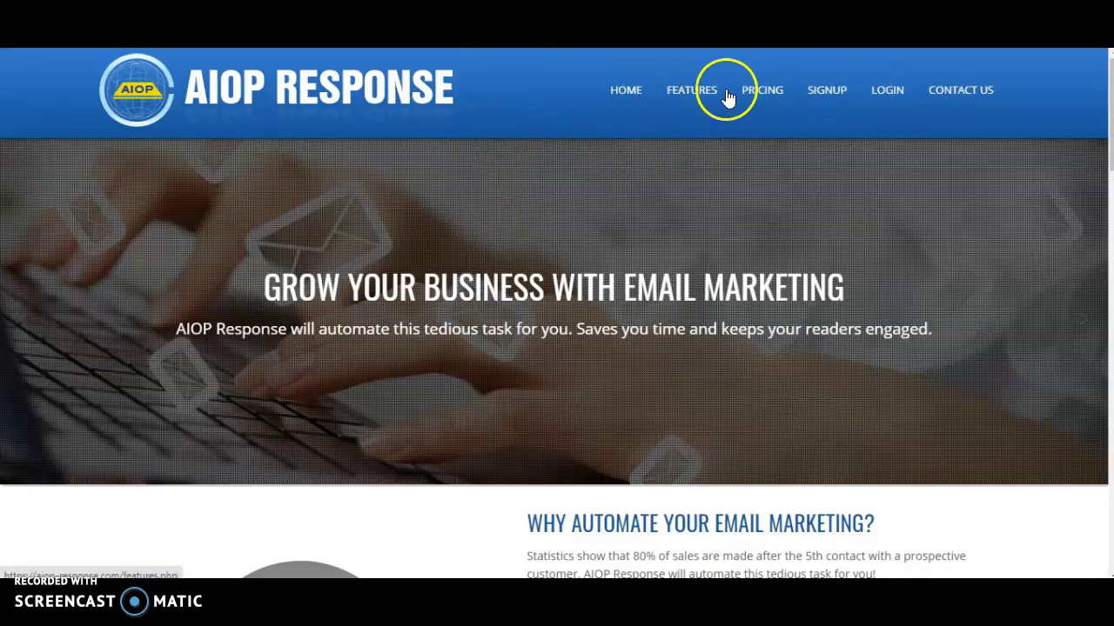
Step: Log in to AIOP Response using the saved username and the account password
click(881, 96)
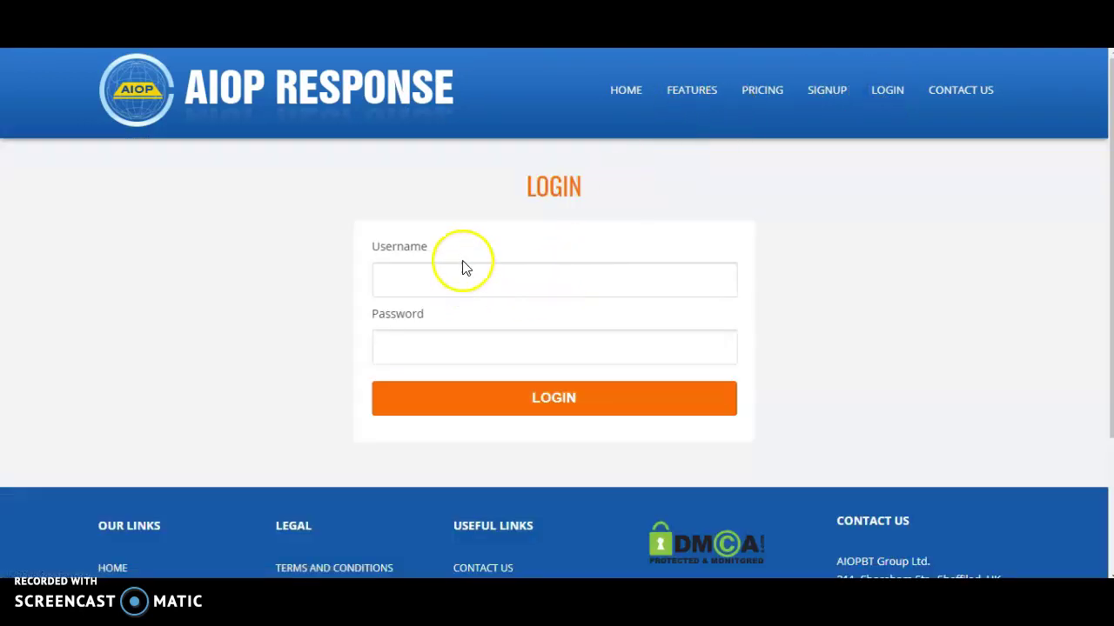
click(462, 285)
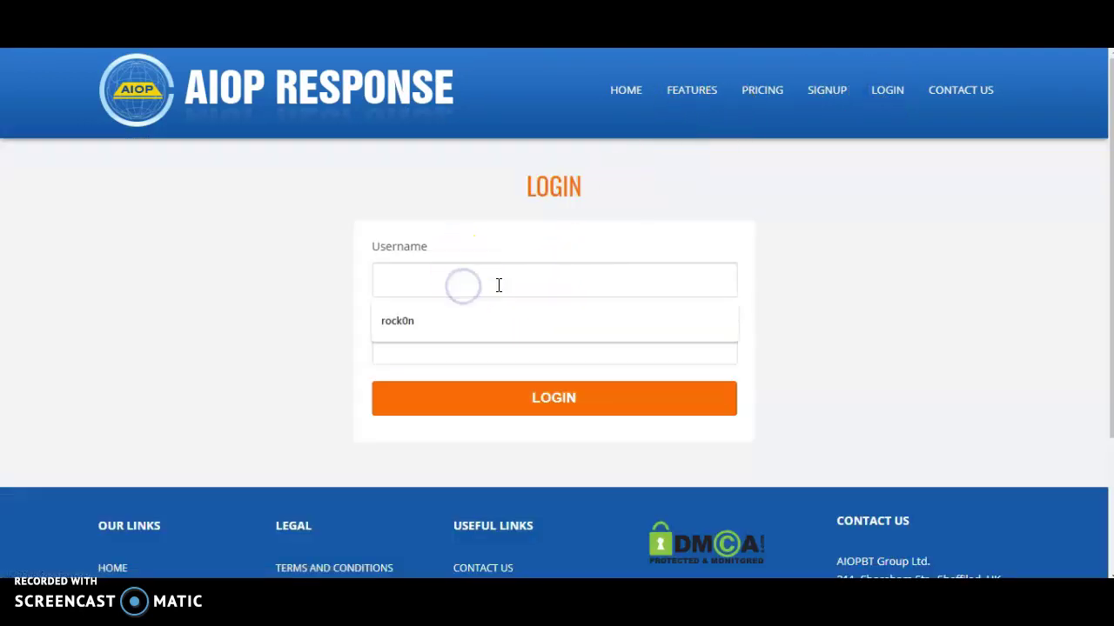
click(444, 320)
click(445, 349)
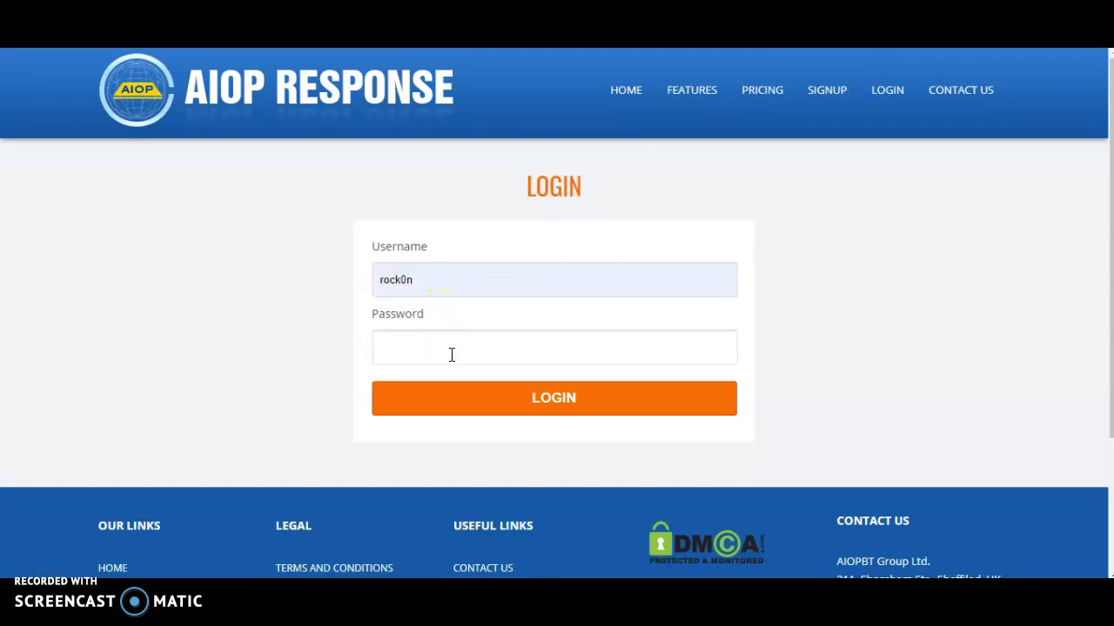
click(443, 271)
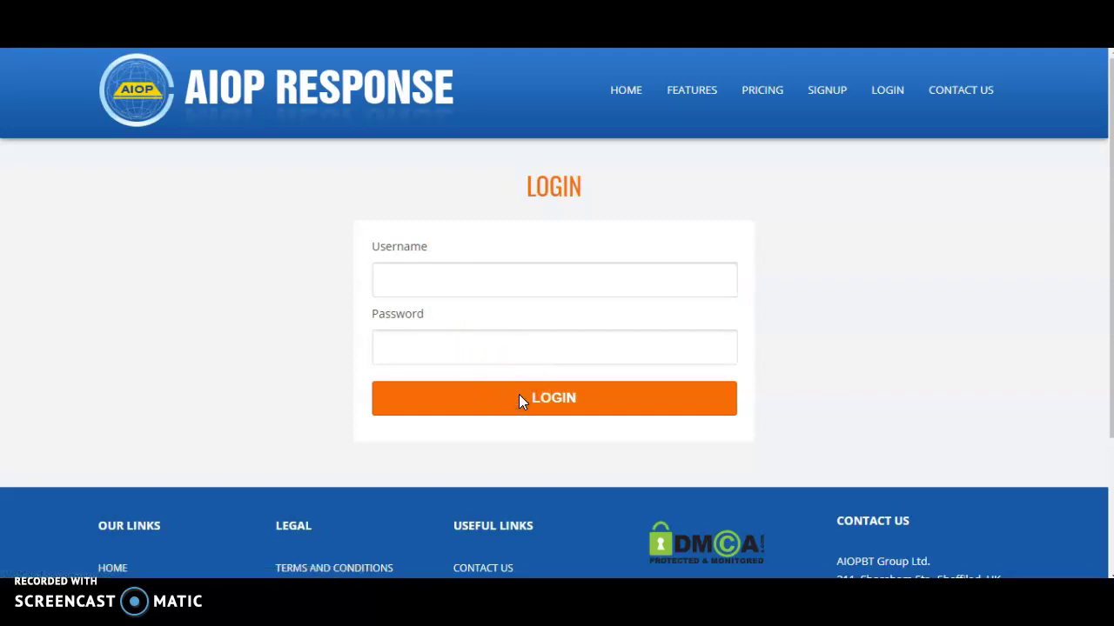
click(409, 280)
click(411, 318)
click(413, 346)
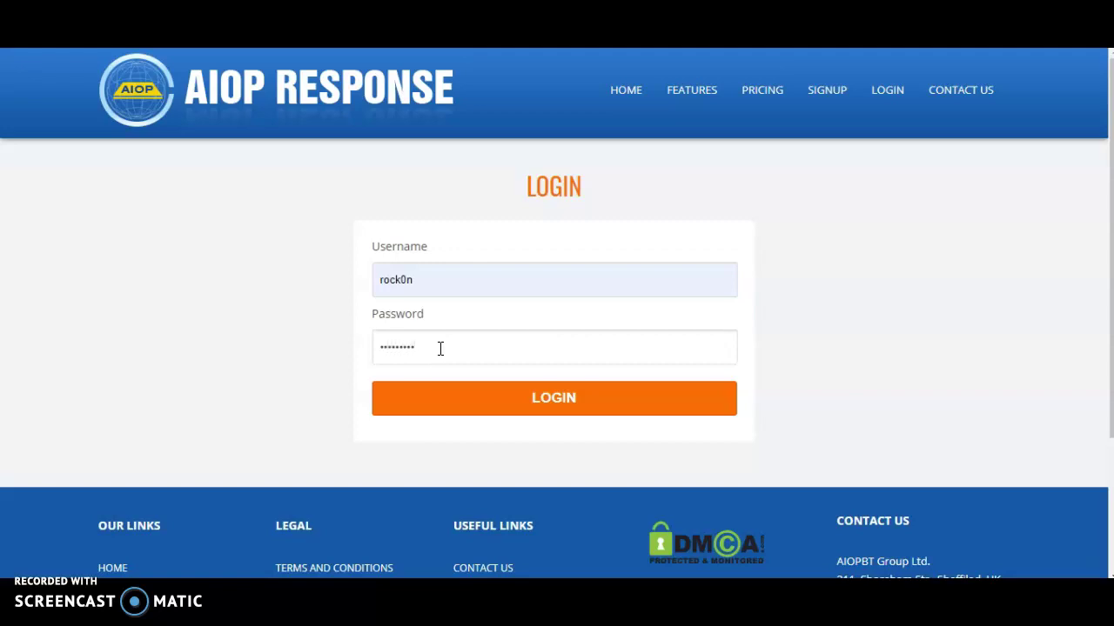
click(508, 402)
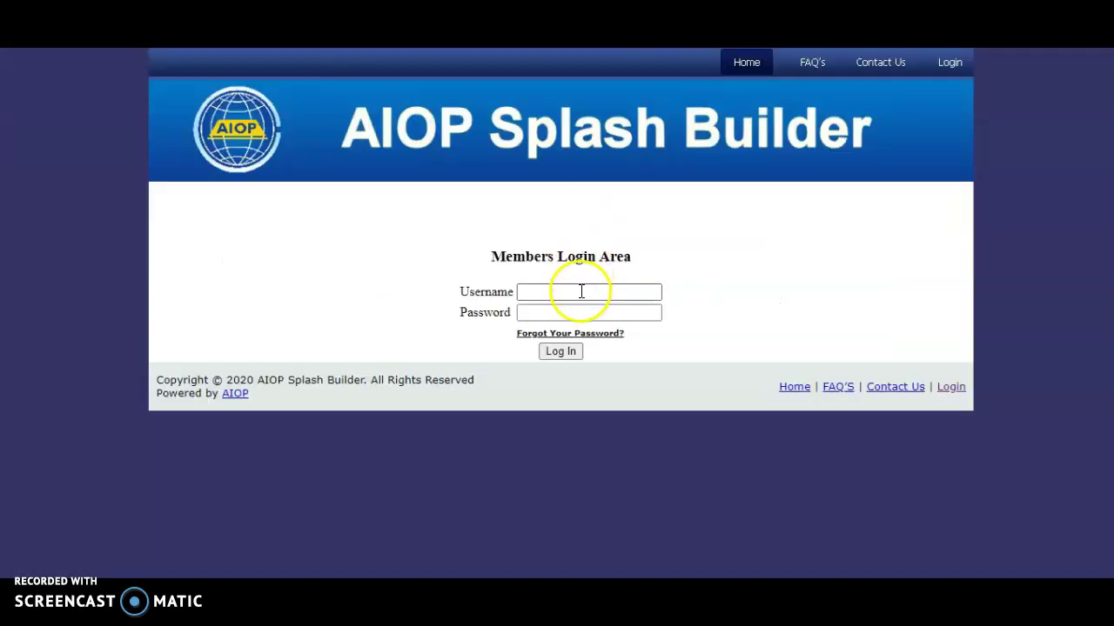
click(581, 292)
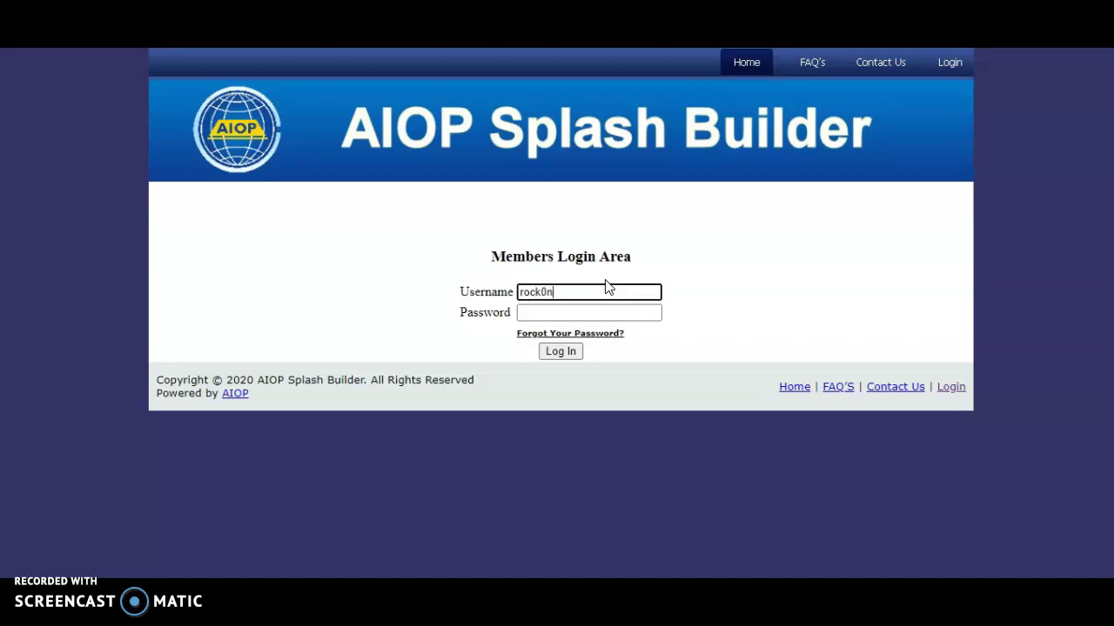
click(553, 311)
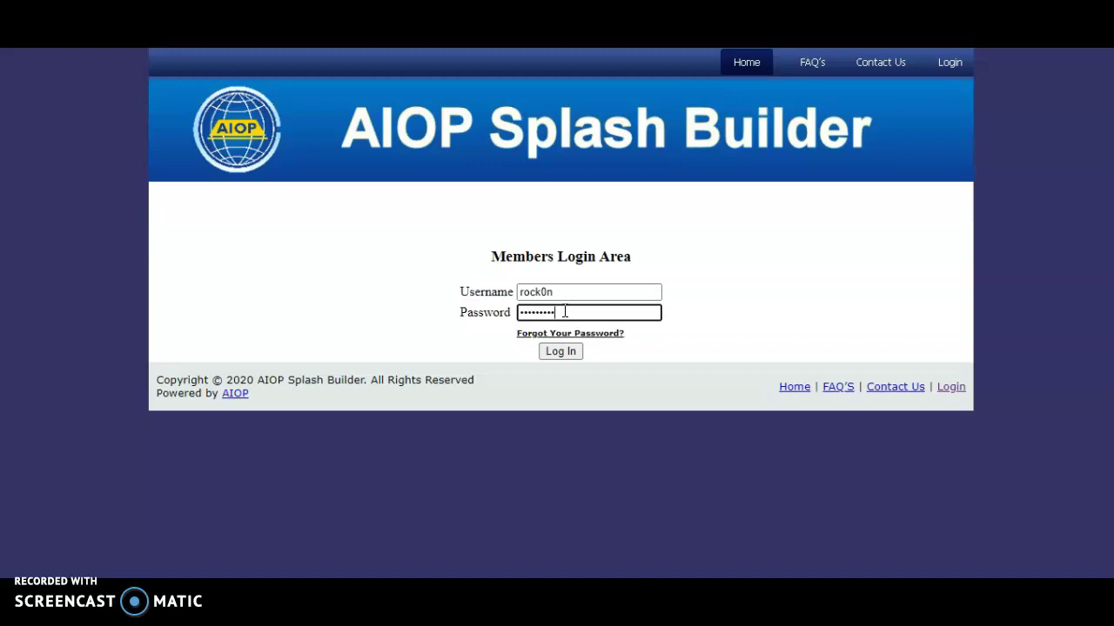
click(550, 351)
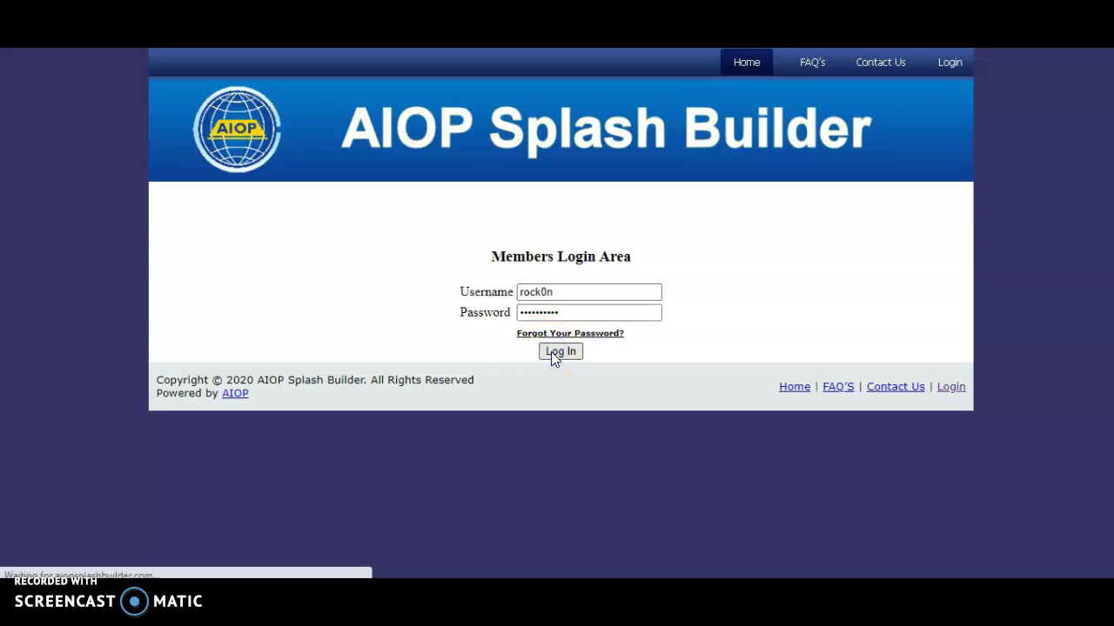
click(973, 294)
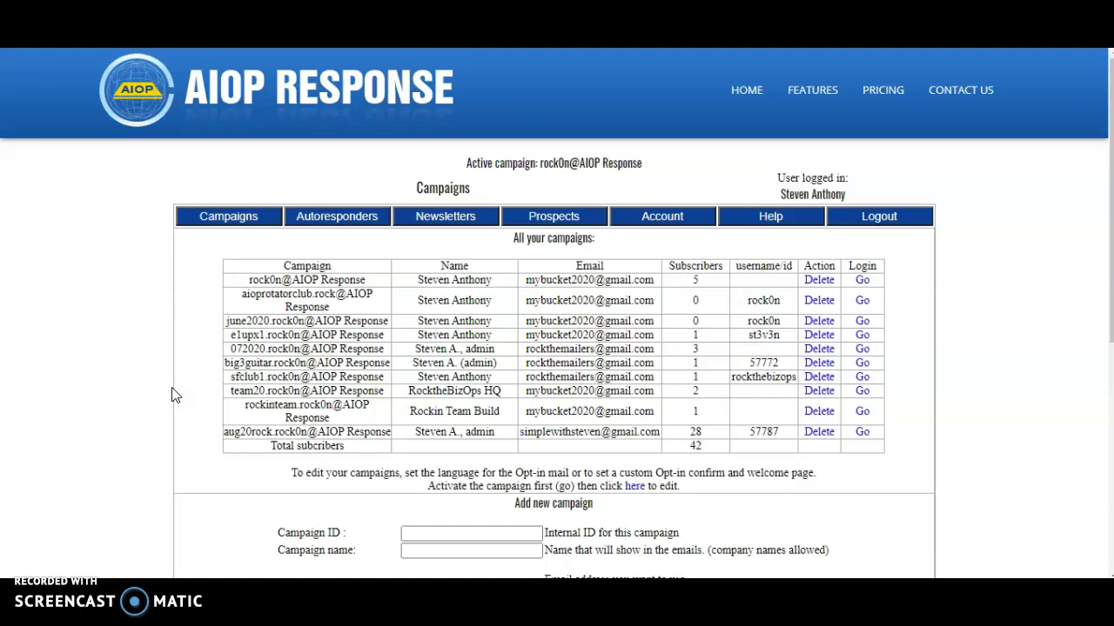
click(609, 64)
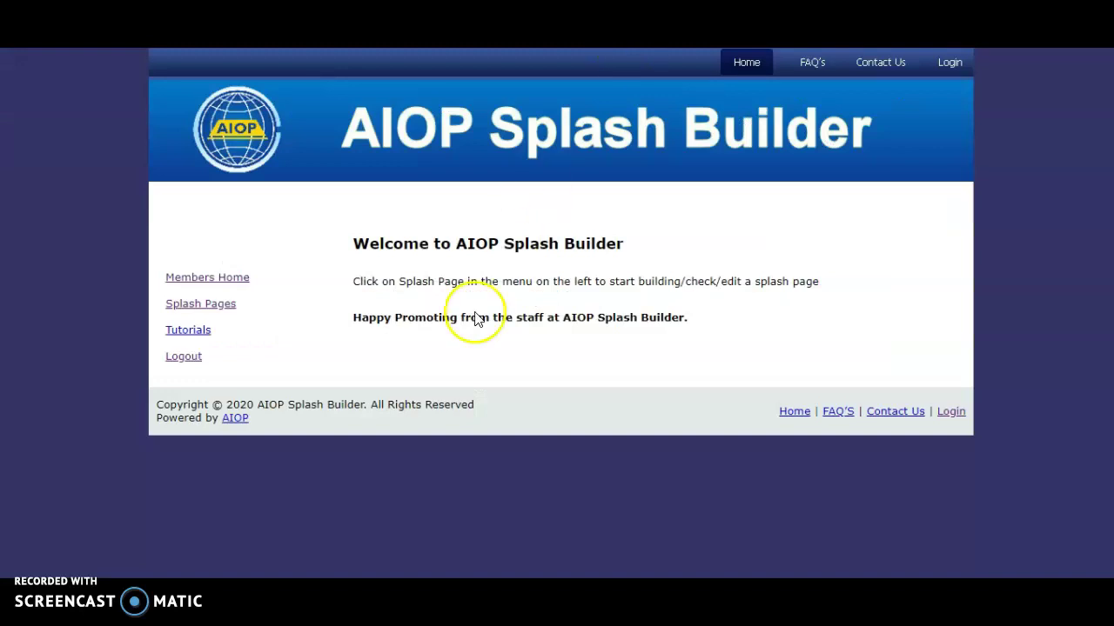
click(199, 304)
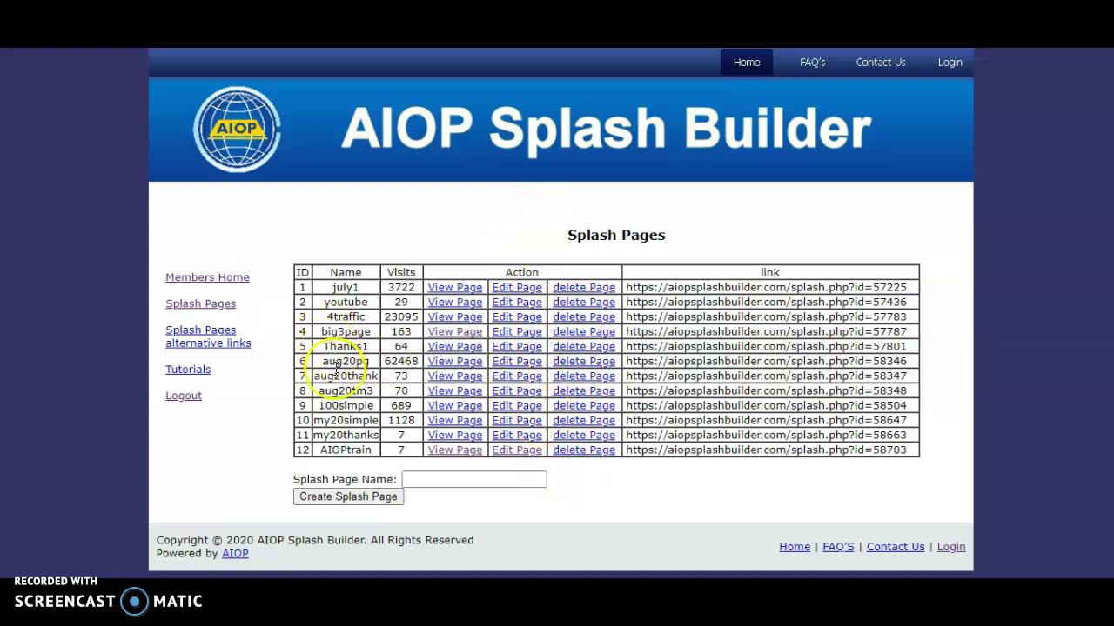
click(518, 451)
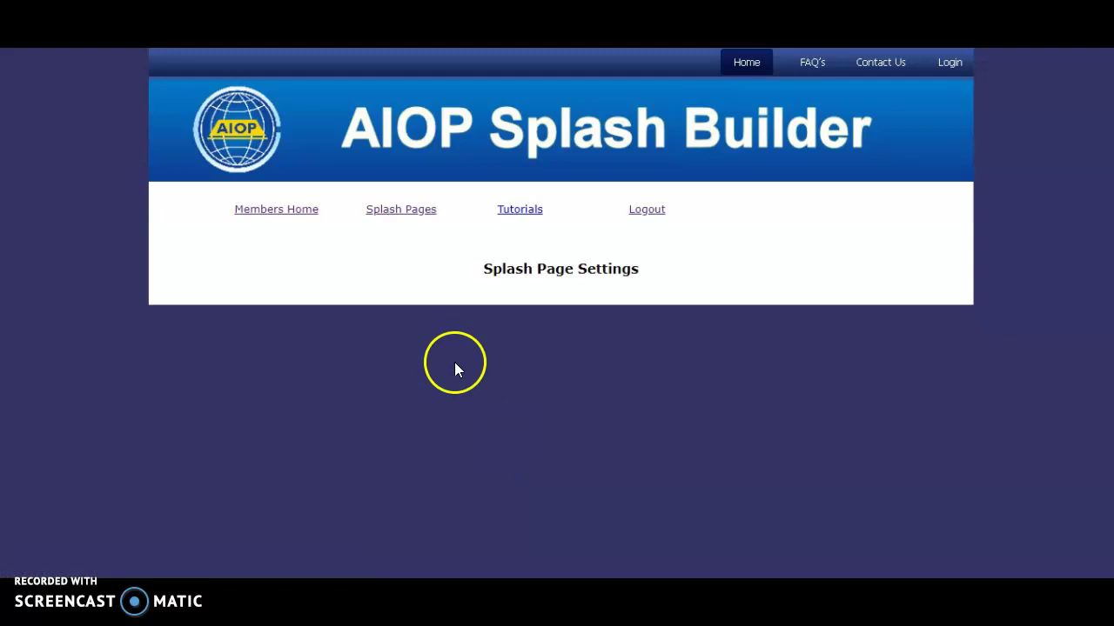
click(399, 224)
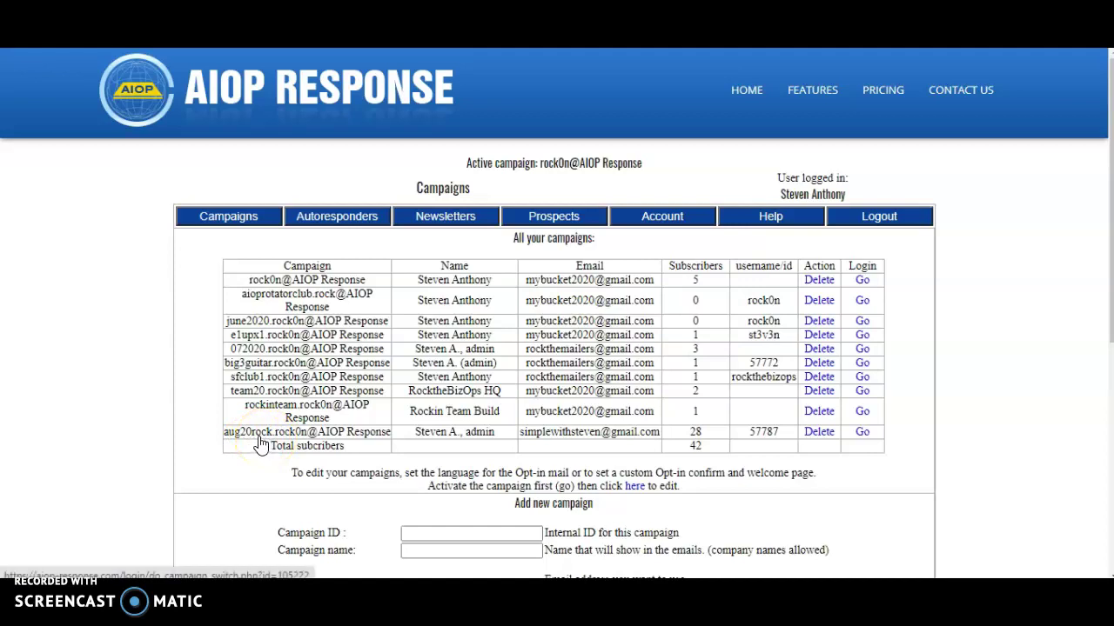
Step: Make aug20rock the active campaign and select its third shared splash1.php link
click(862, 435)
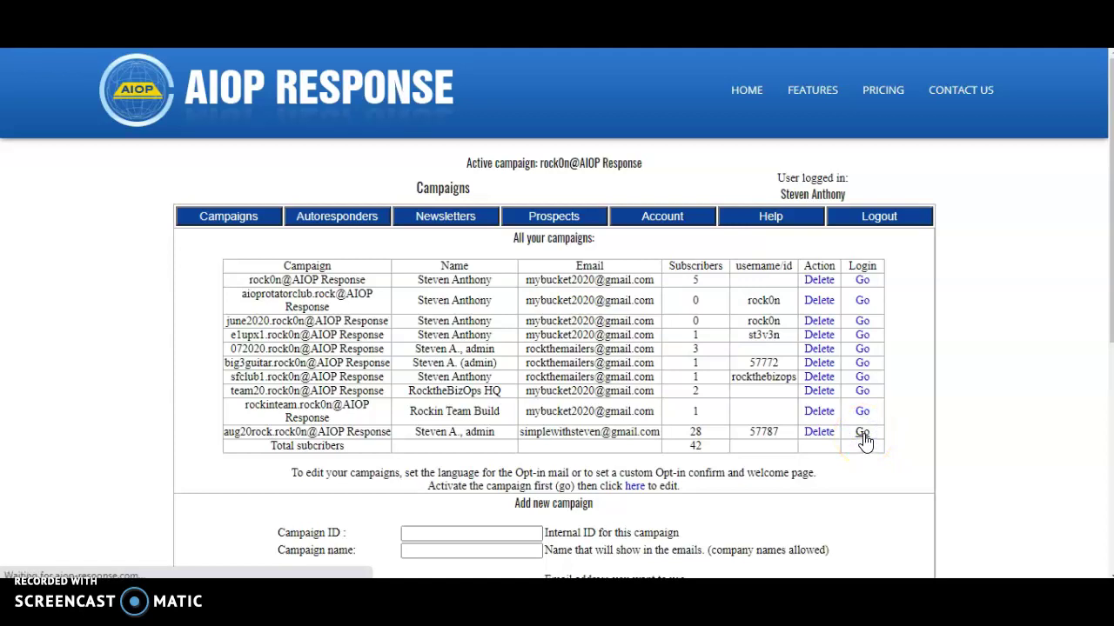
click(557, 213)
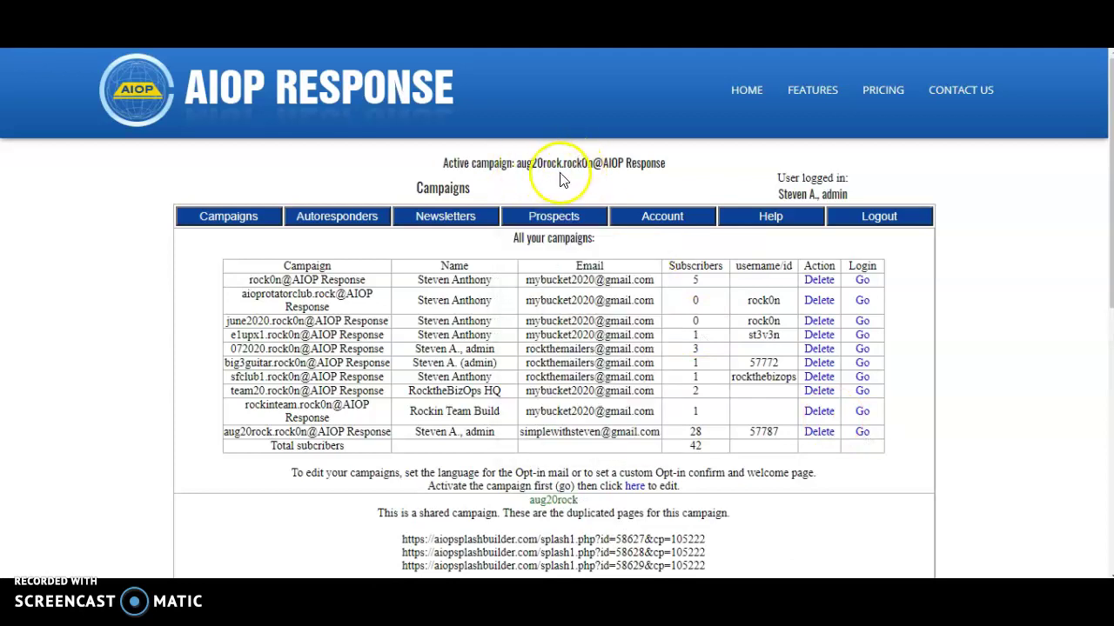
scroll(496, 187, down, 3)
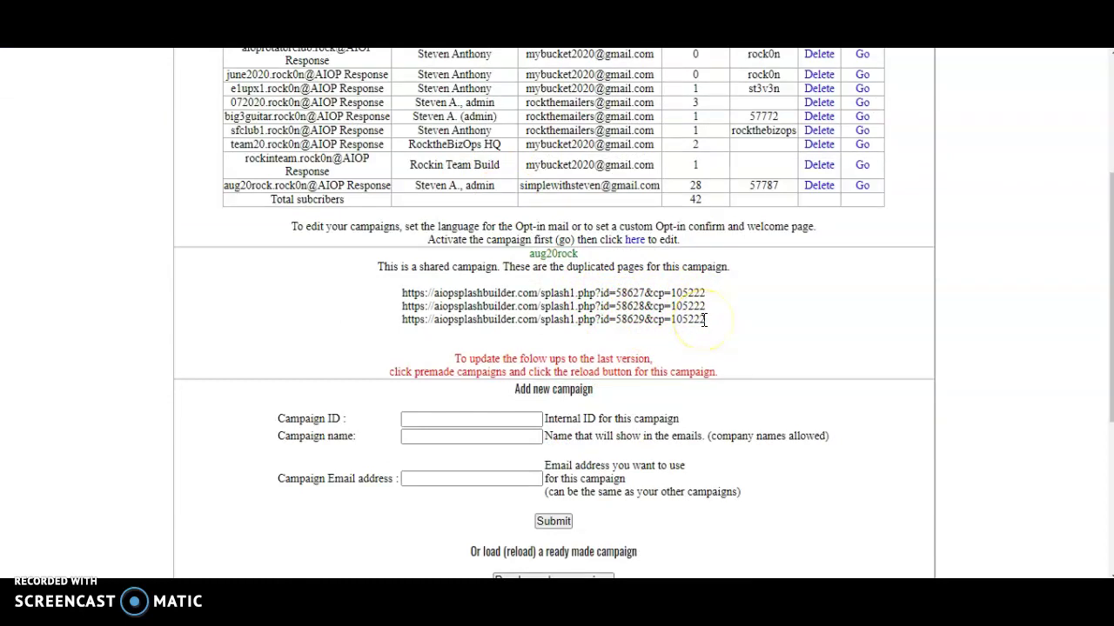
drag(705, 320, 400, 324)
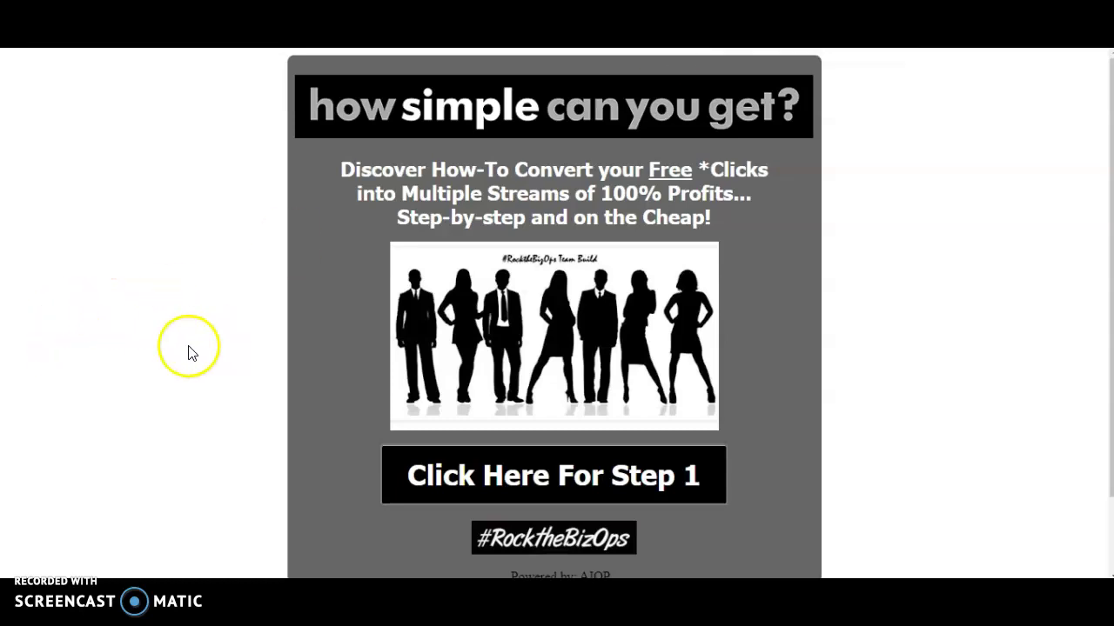
Step: Copy the splash page's entire HTML source from Chrome's page-source view
right_click(846, 323)
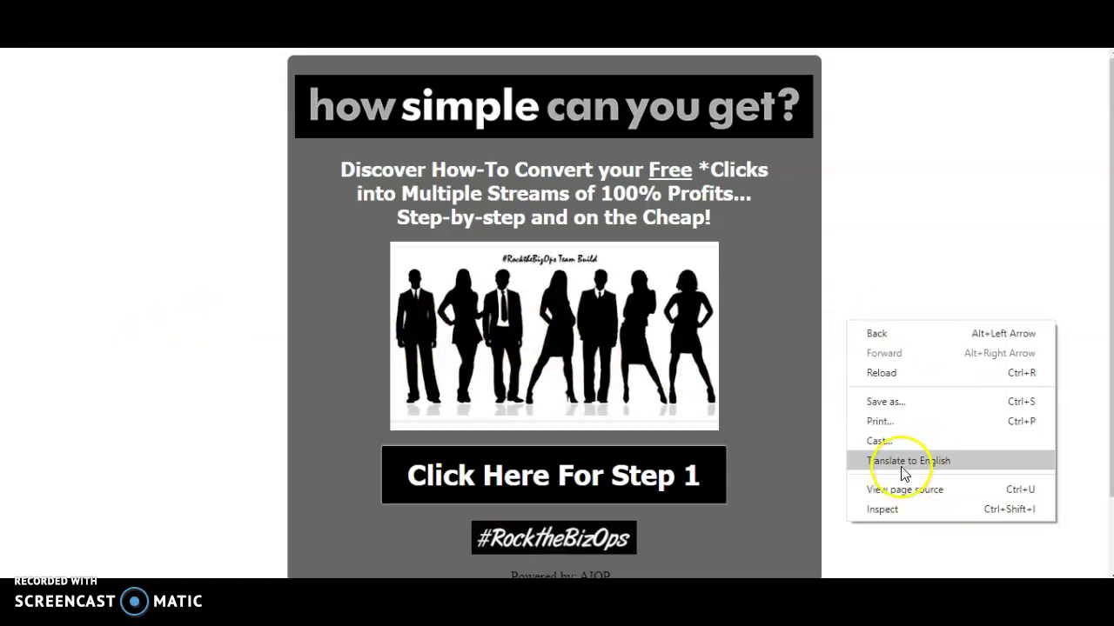
click(902, 494)
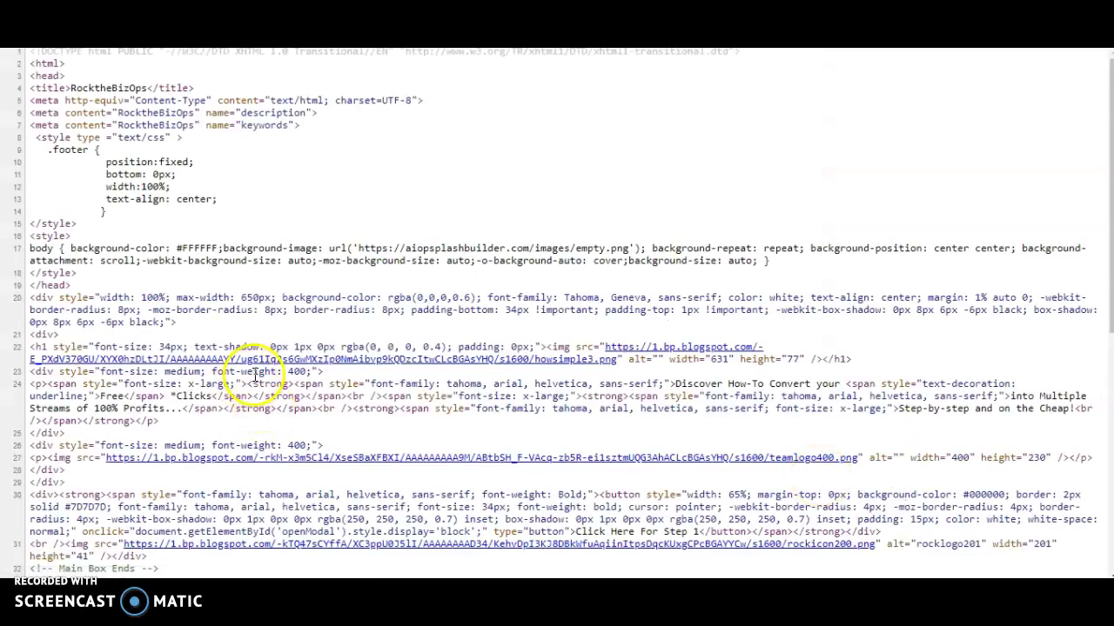
scroll(87, 248, down, 5)
scroll(98, 249, down, 2)
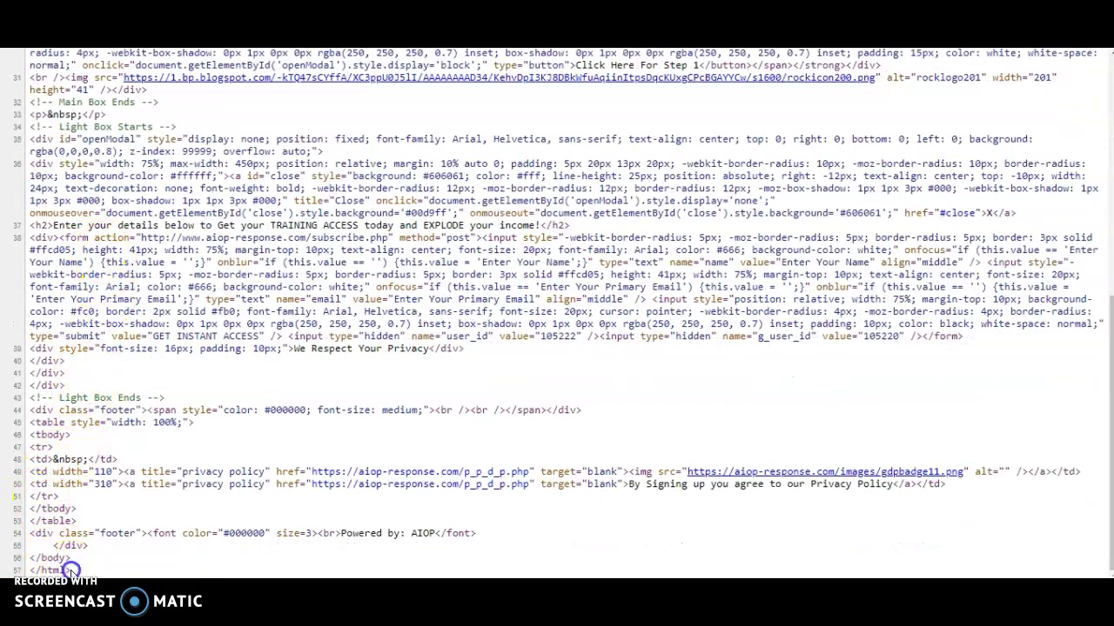
drag(87, 571, 11, 40)
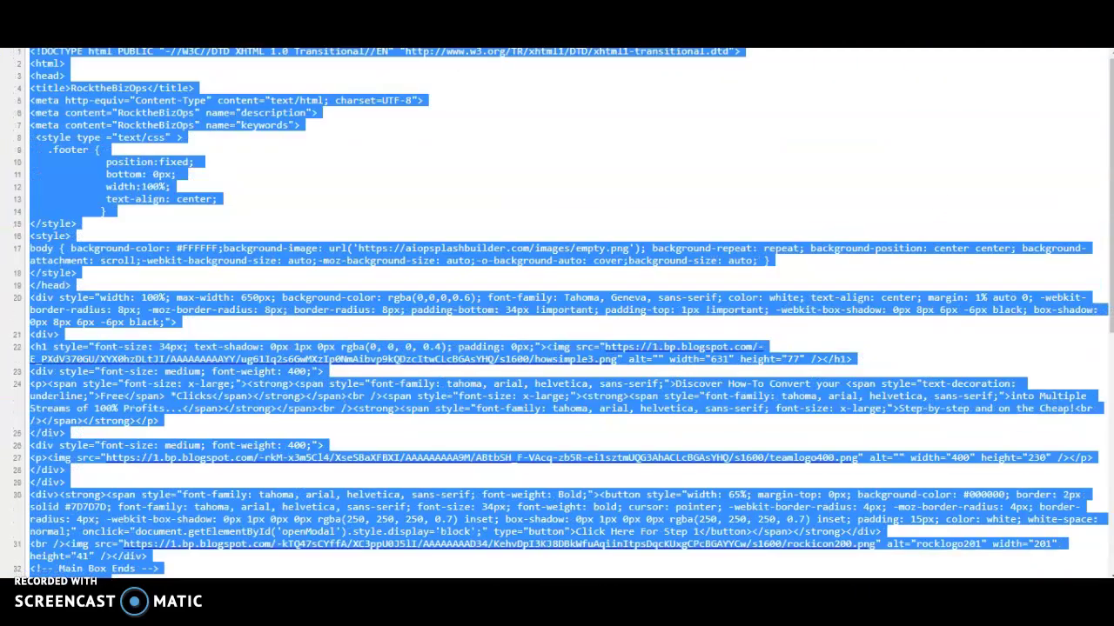
right_click(151, 75)
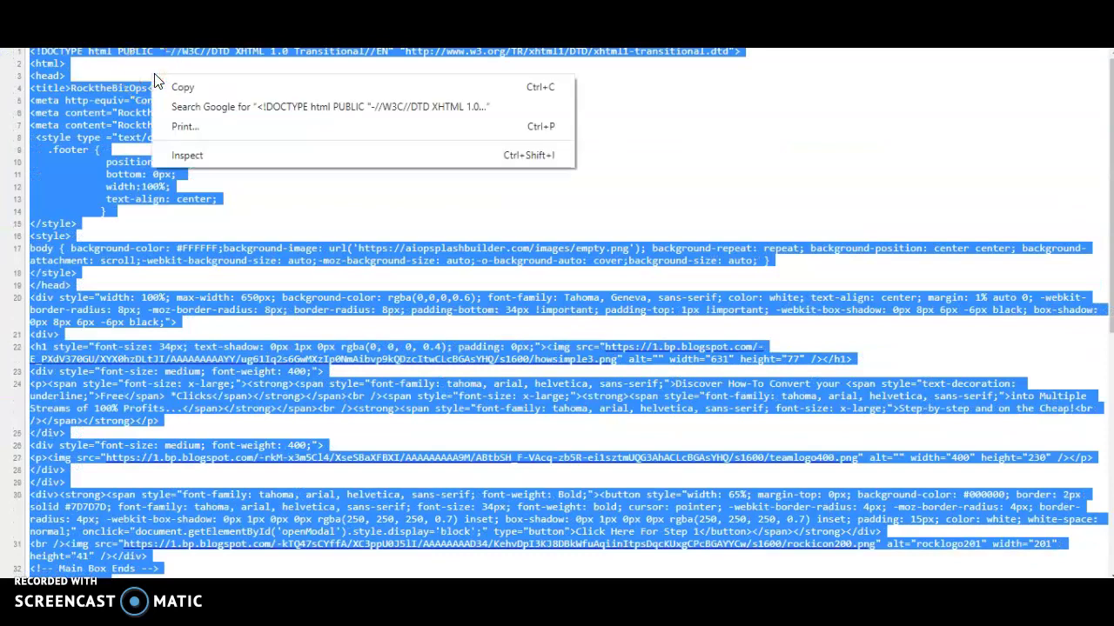
click(186, 88)
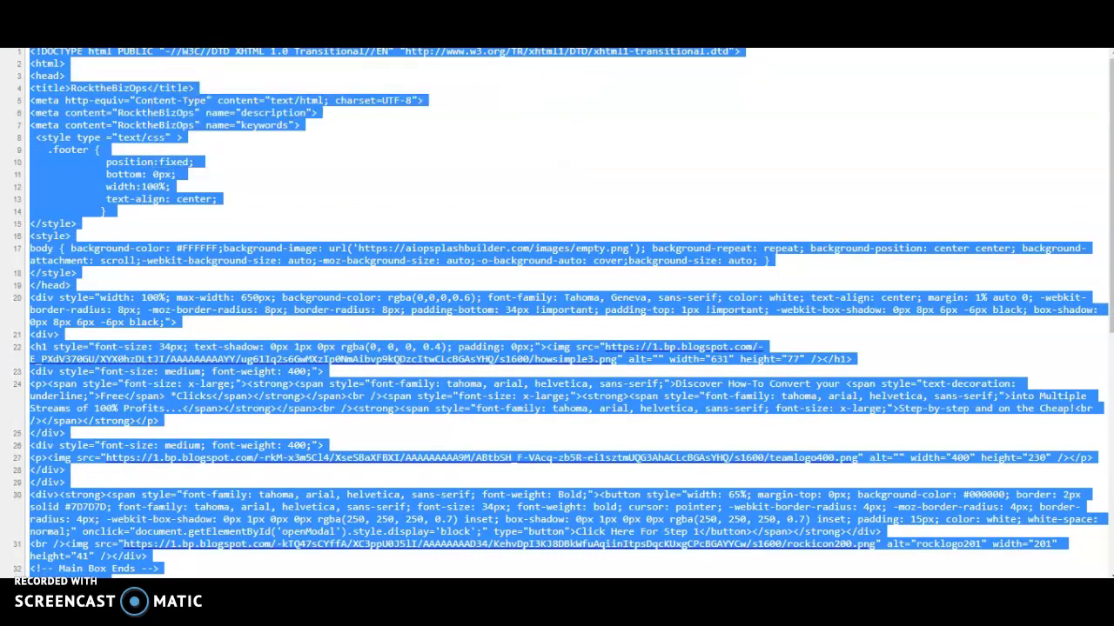
key(ctrl+Tab)
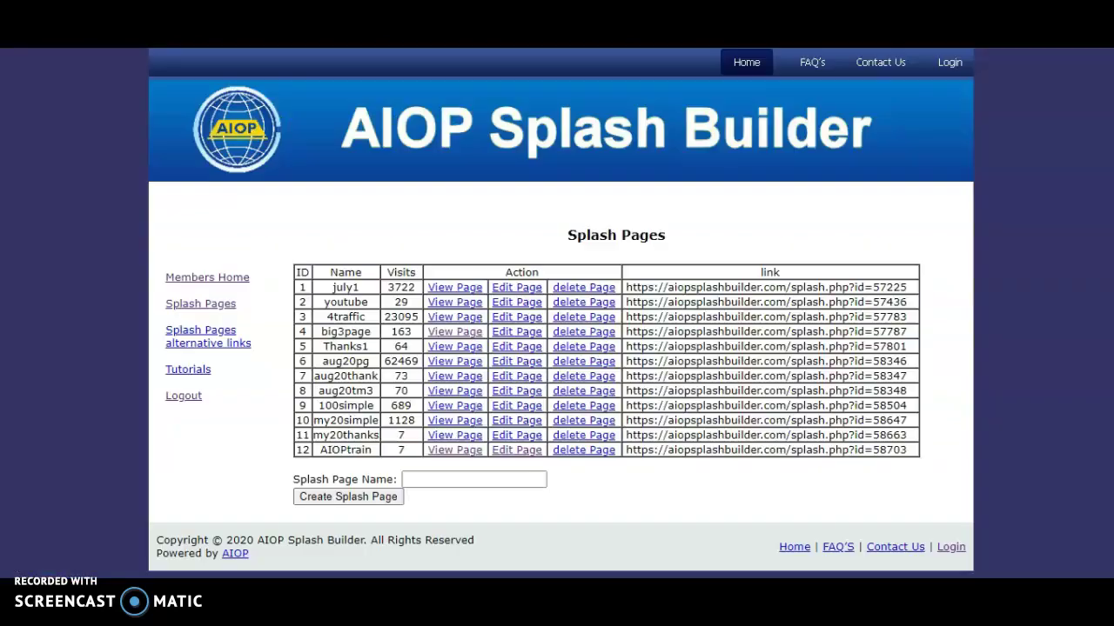
Step: Enter aug20rock4 as the Splash Page Name, then go back to the AIOP Response campaigns page
click(458, 479)
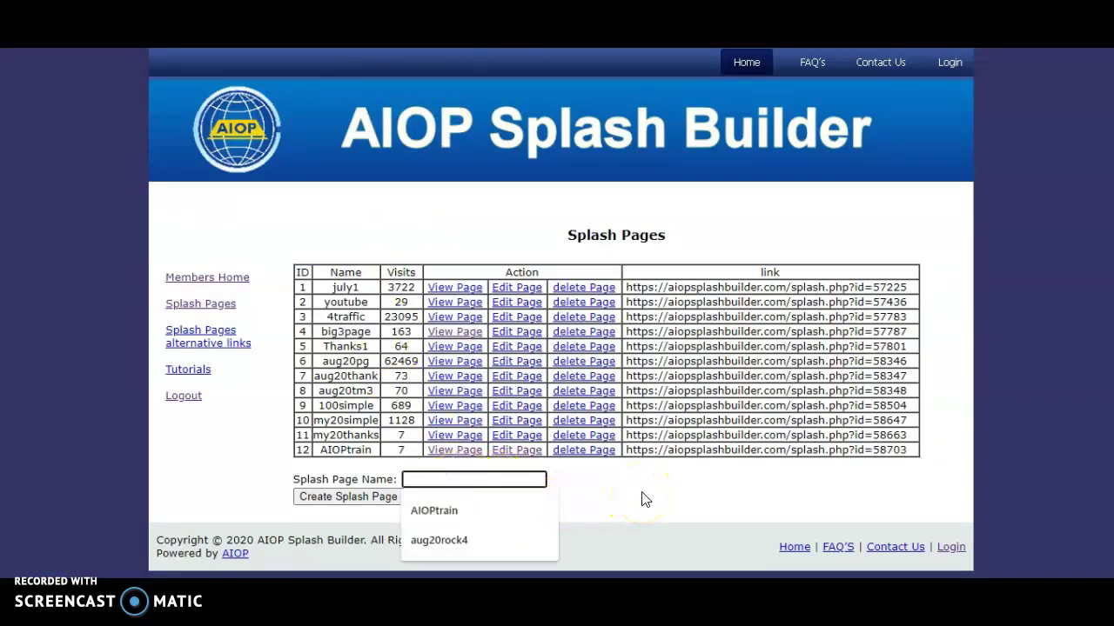
text(aug20)
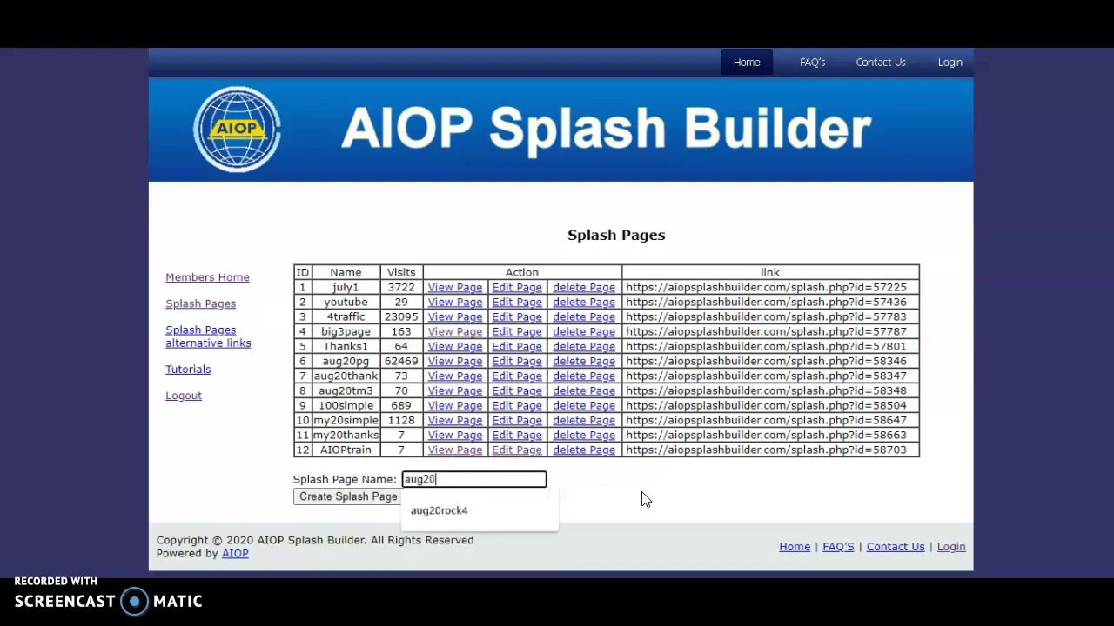
text(rock4)
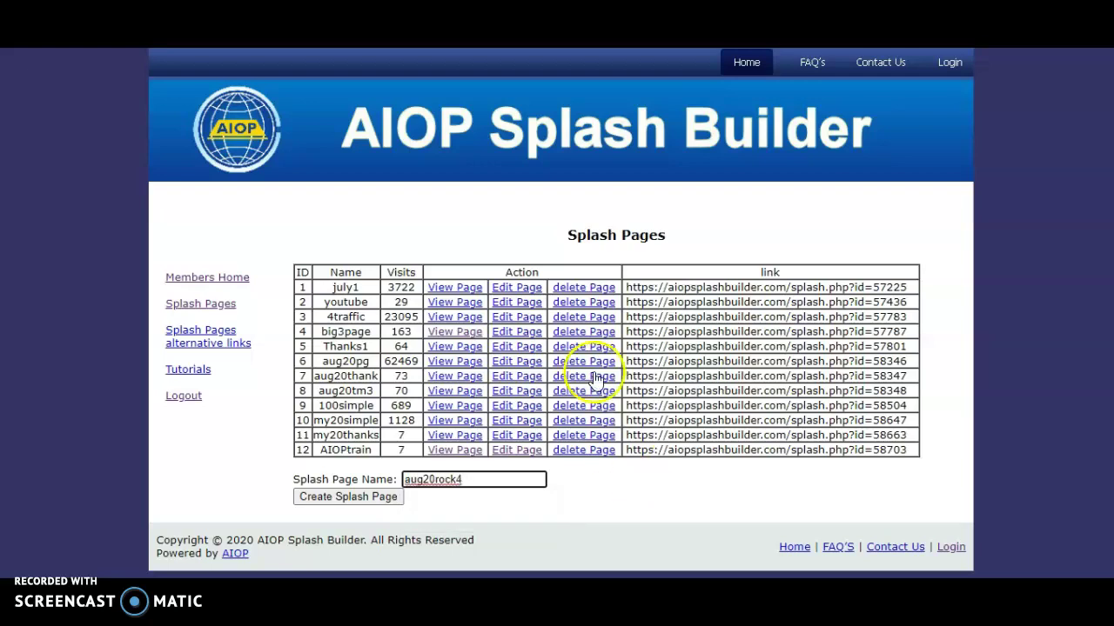
click(484, 26)
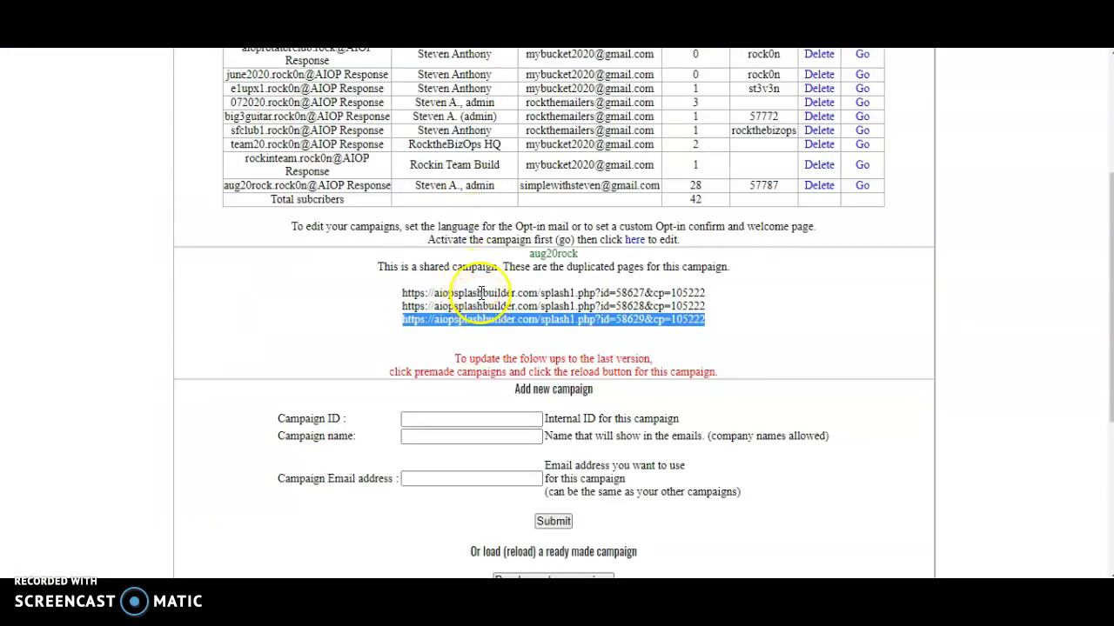
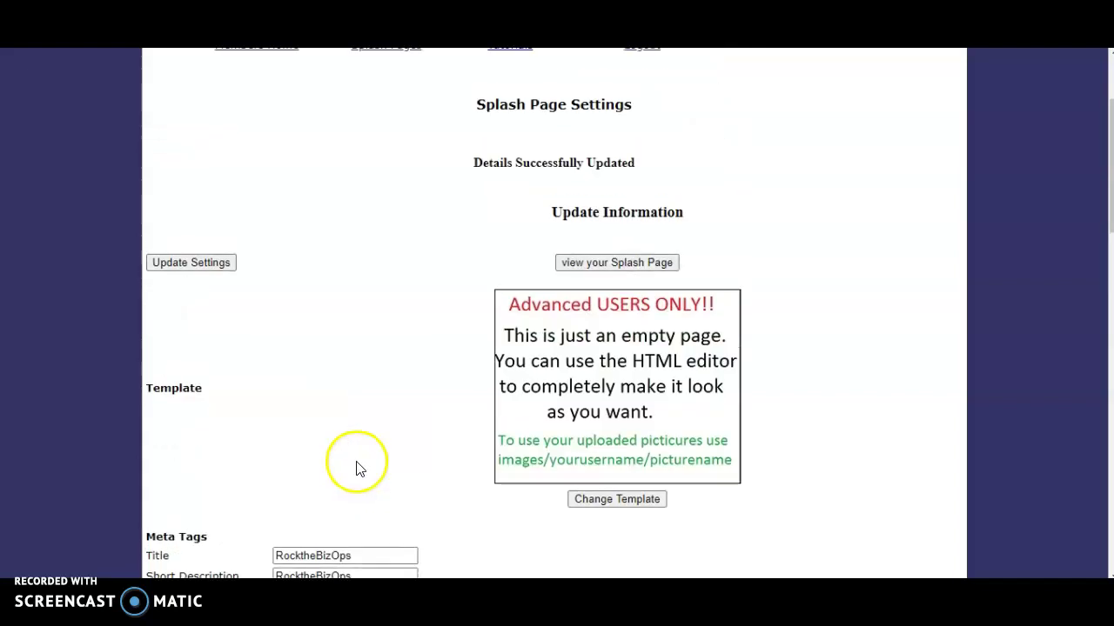
Step: Scroll down the Splash Page Settings page to the empty Main Contents Settings editor
scroll(356, 423, down, 1)
scroll(362, 418, up, 1)
scroll(362, 416, down, 3)
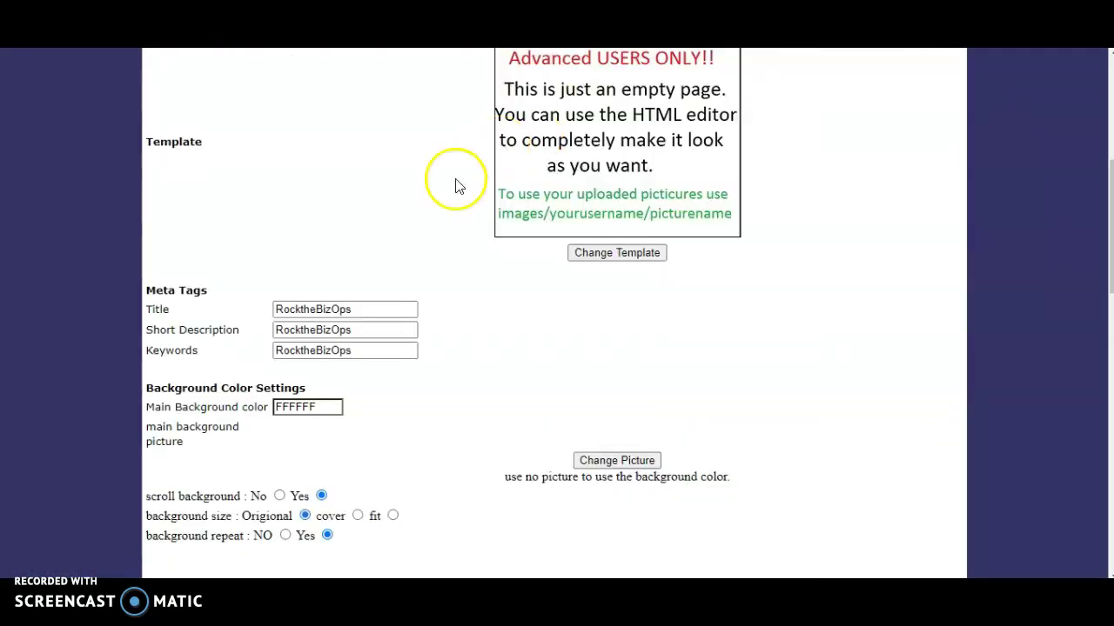
scroll(415, 223, down, 6)
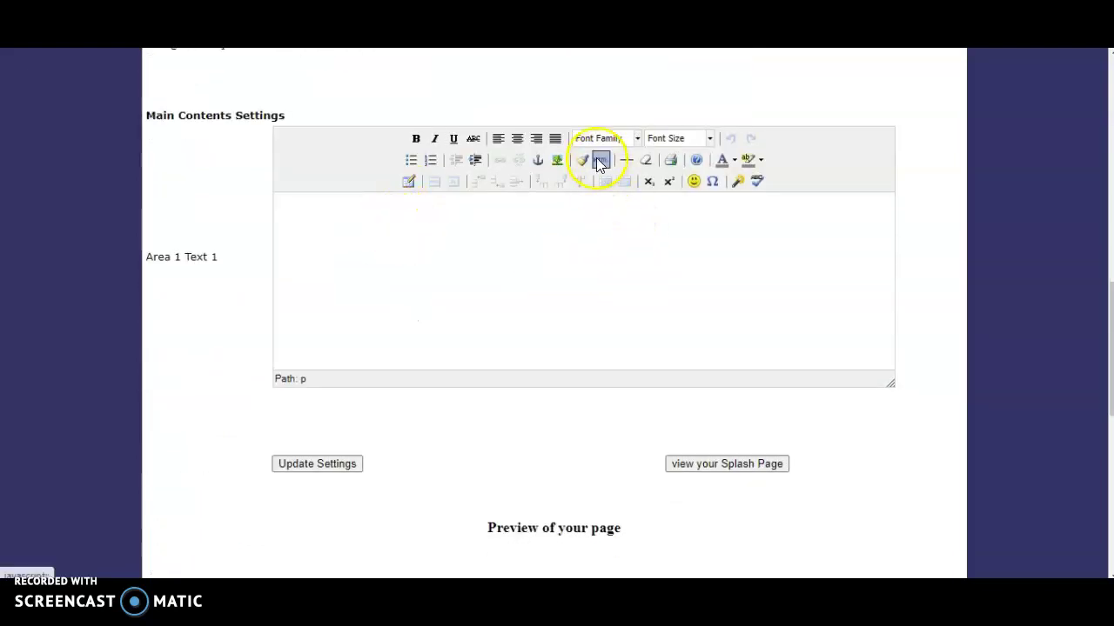
Step: Paste the copied campaign HTML into Area 1 Text 1 through the HTML source view, then save the settings
scroll(323, 219, up, 3)
scroll(343, 373, down, 2)
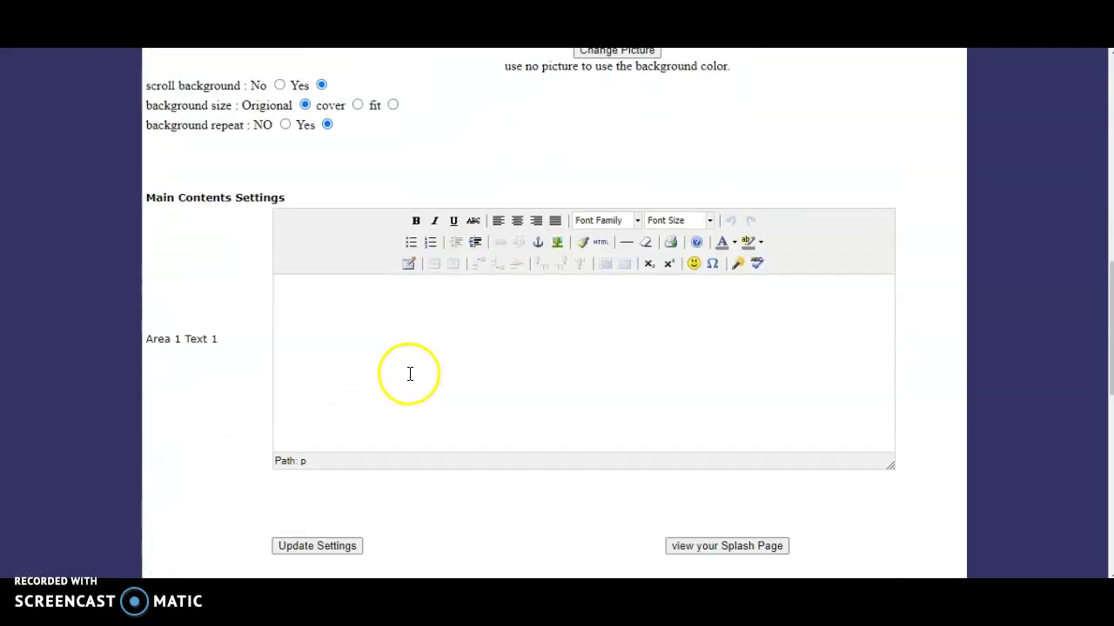
scroll(409, 374, down, 1)
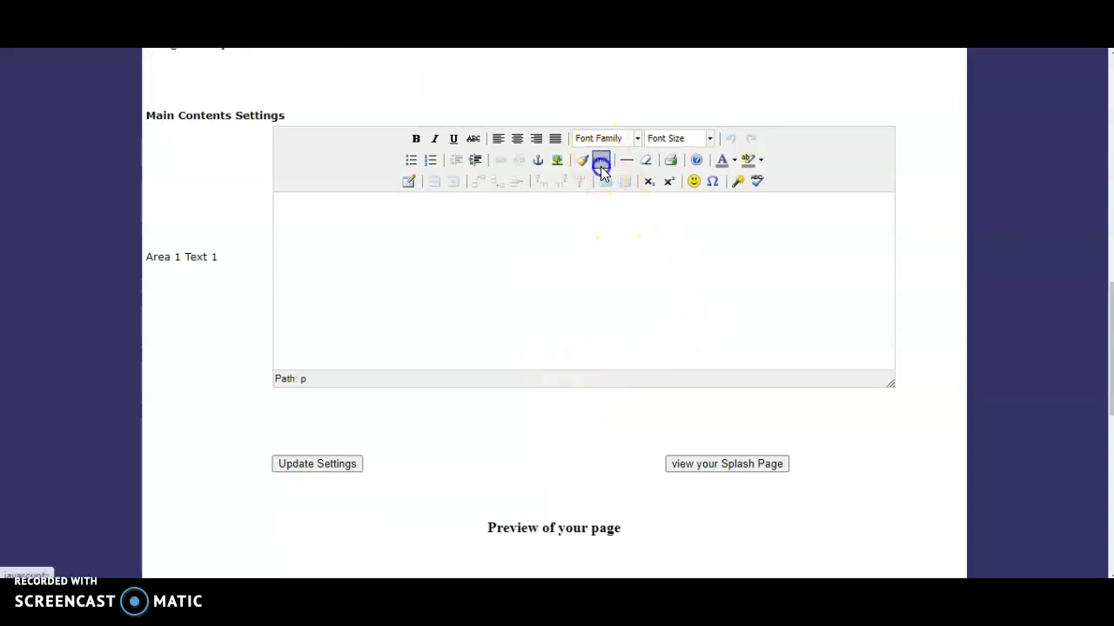
click(601, 165)
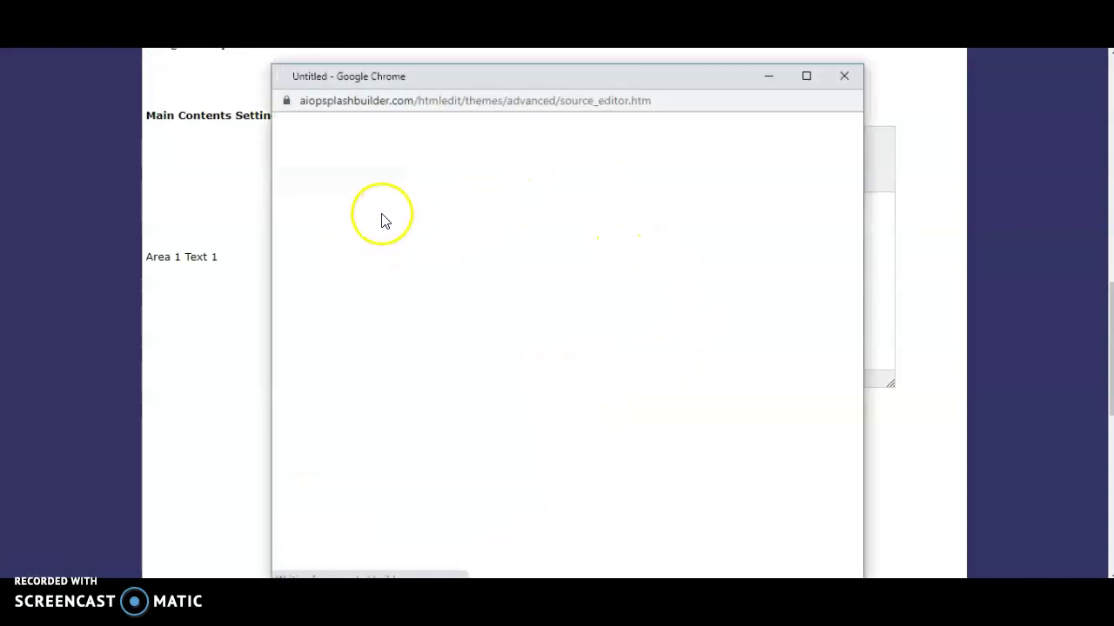
right_click(295, 130)
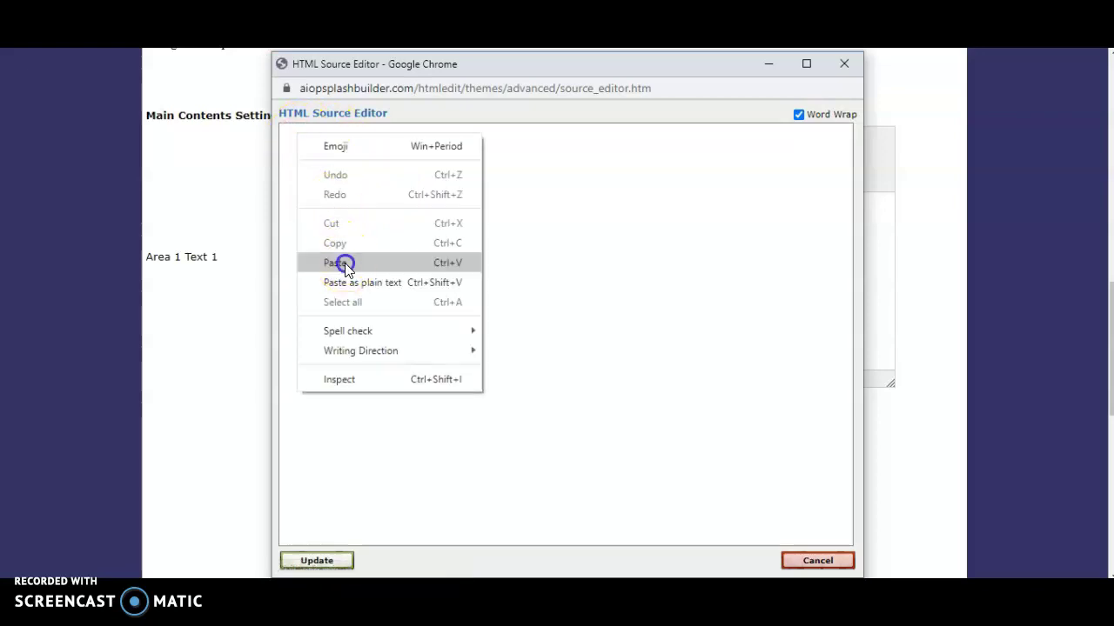
click(346, 263)
click(330, 560)
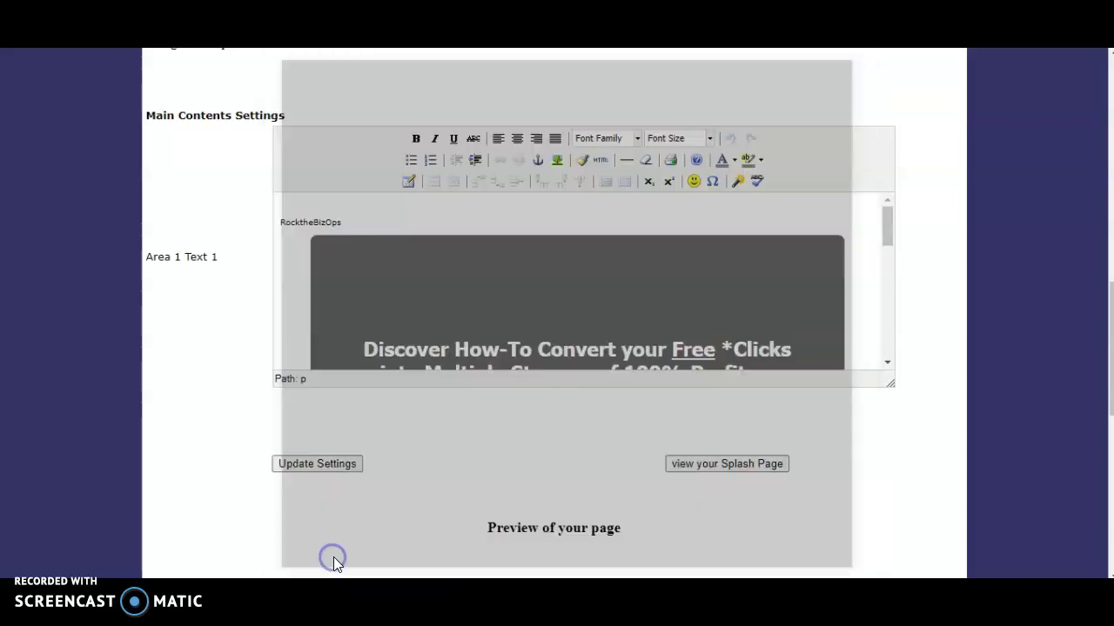
click(307, 467)
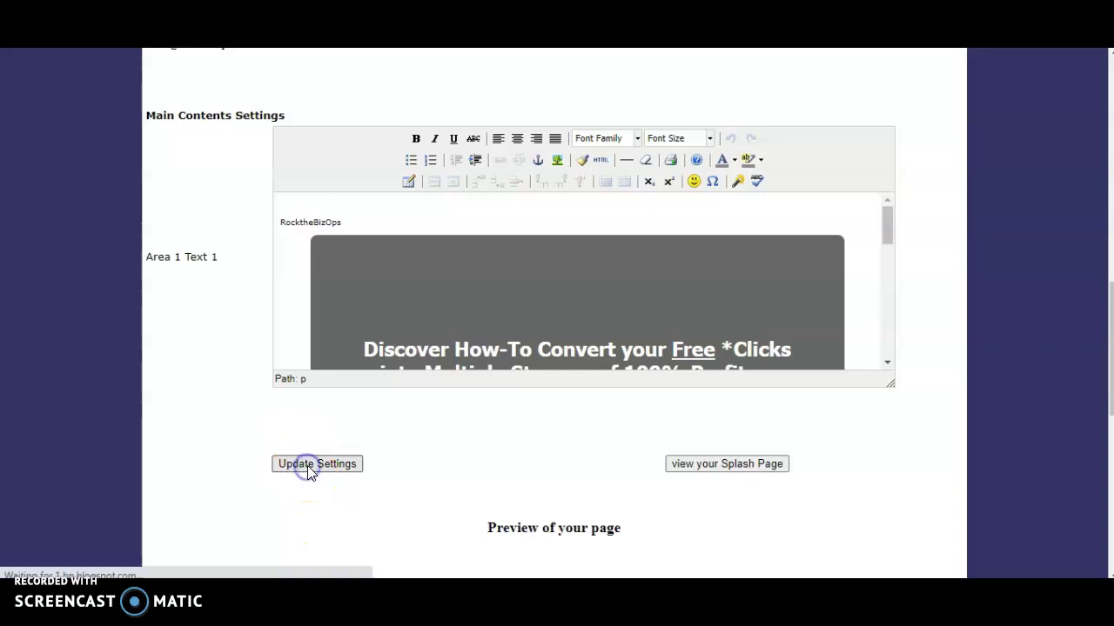
Step: Delete the stray RocktheBizOps text and the blank line above the header image
scroll(330, 479, down, 10)
scroll(450, 266, down, 1)
scroll(451, 271, up, 3)
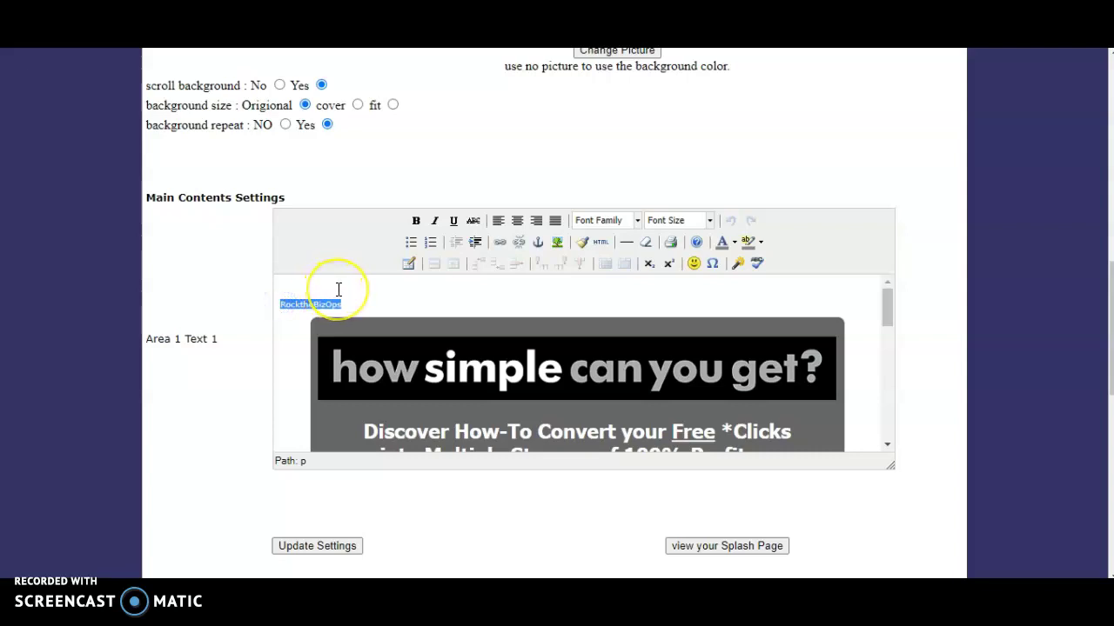
key(Delete)
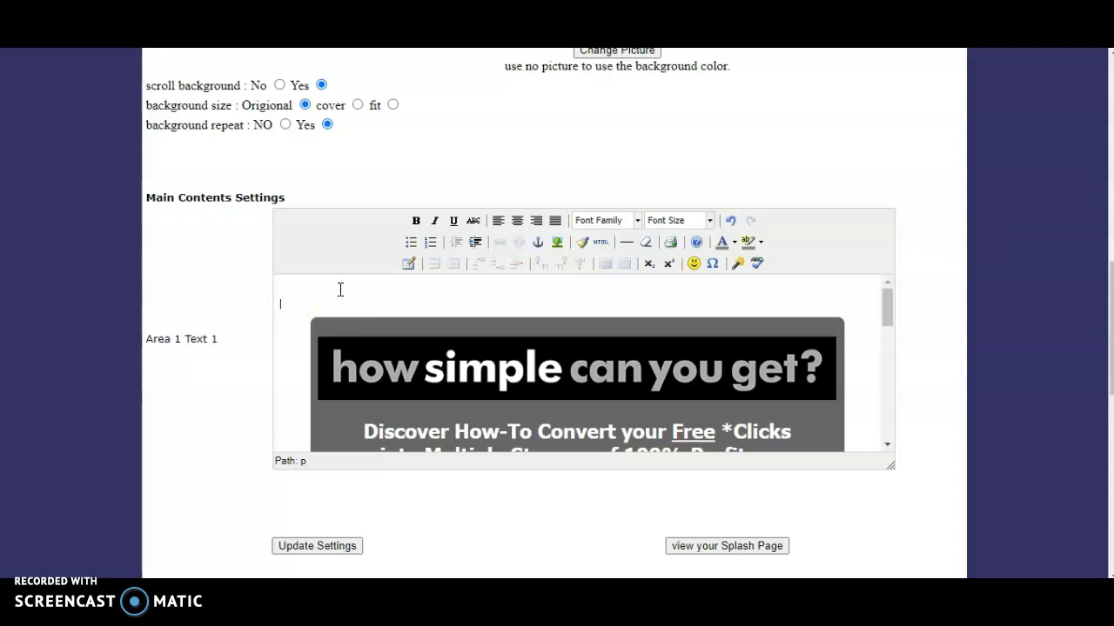
key(Delete)
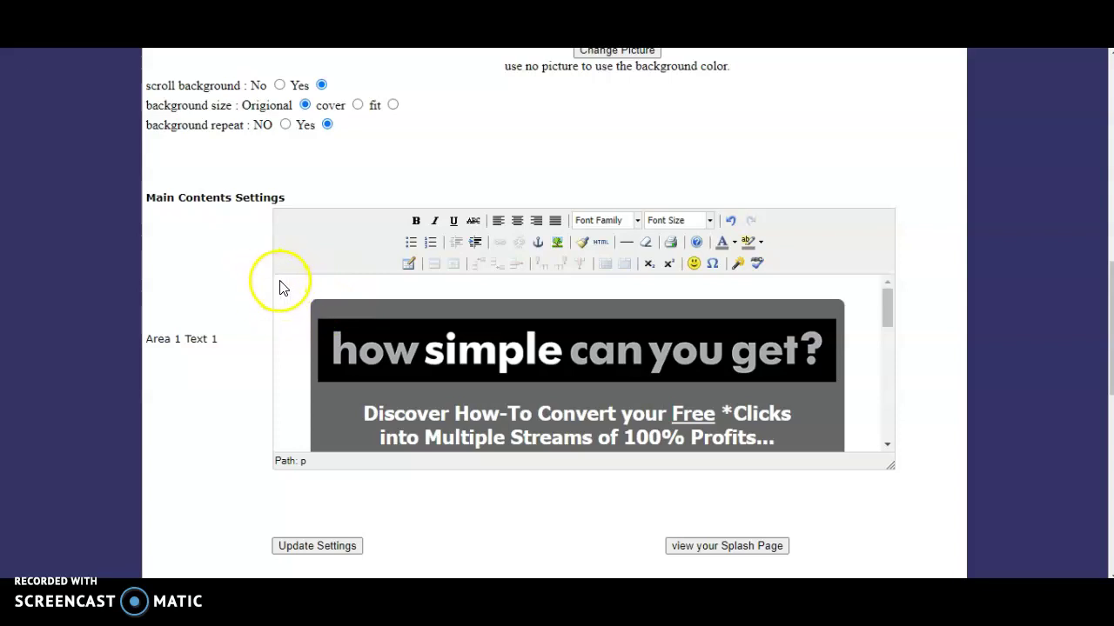
Step: Save the cleaned-up main contents and open the live splash page link
key(Down)
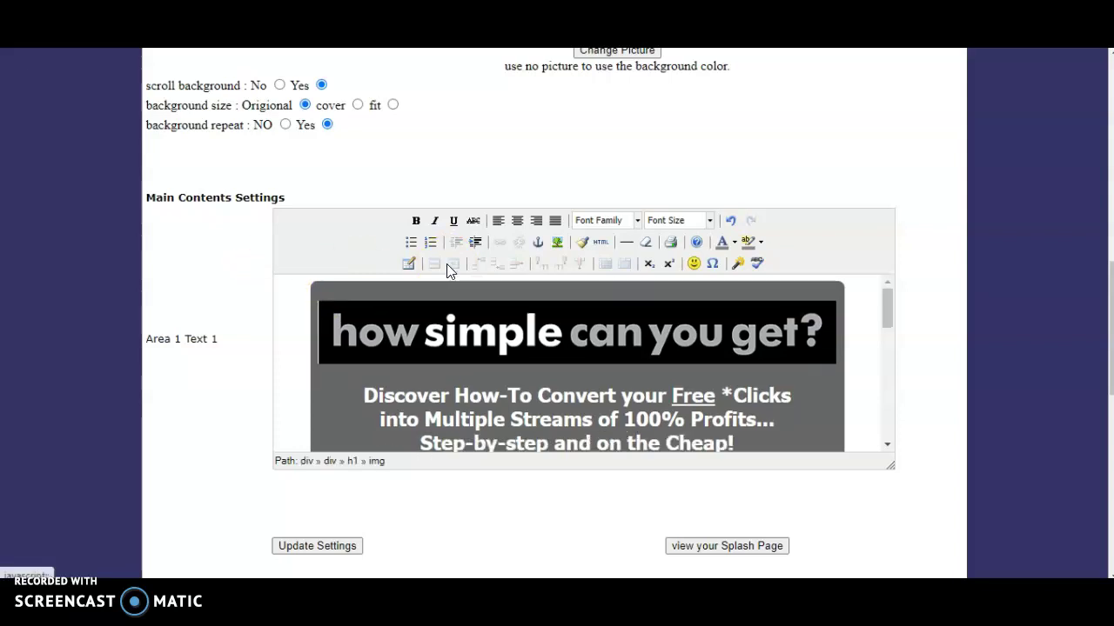
click(575, 338)
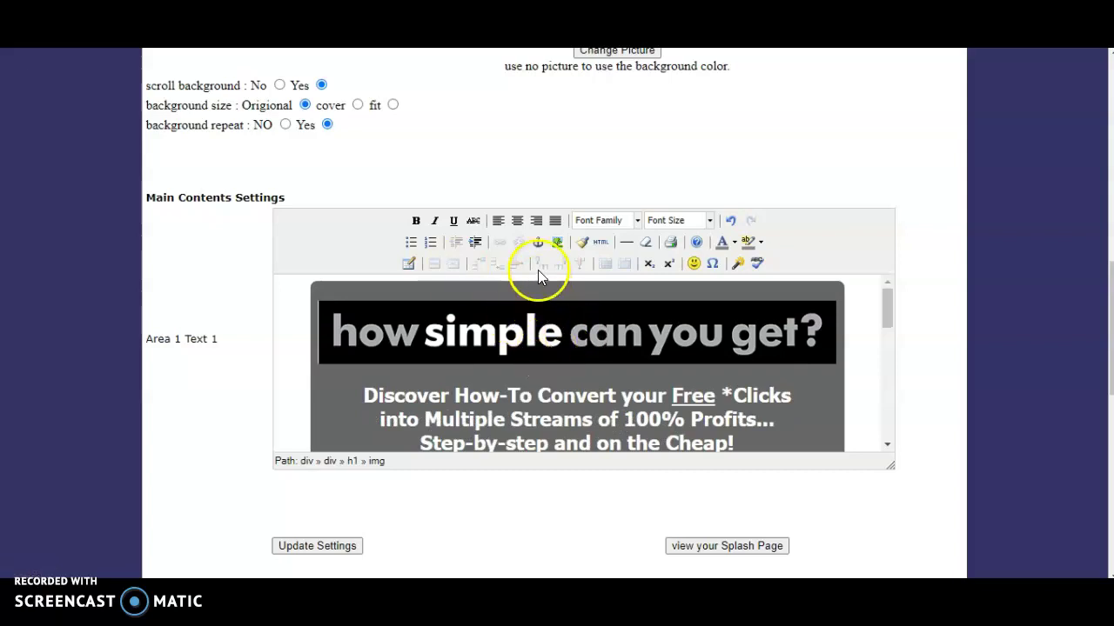
scroll(547, 322, down, 5)
scroll(547, 322, up, 5)
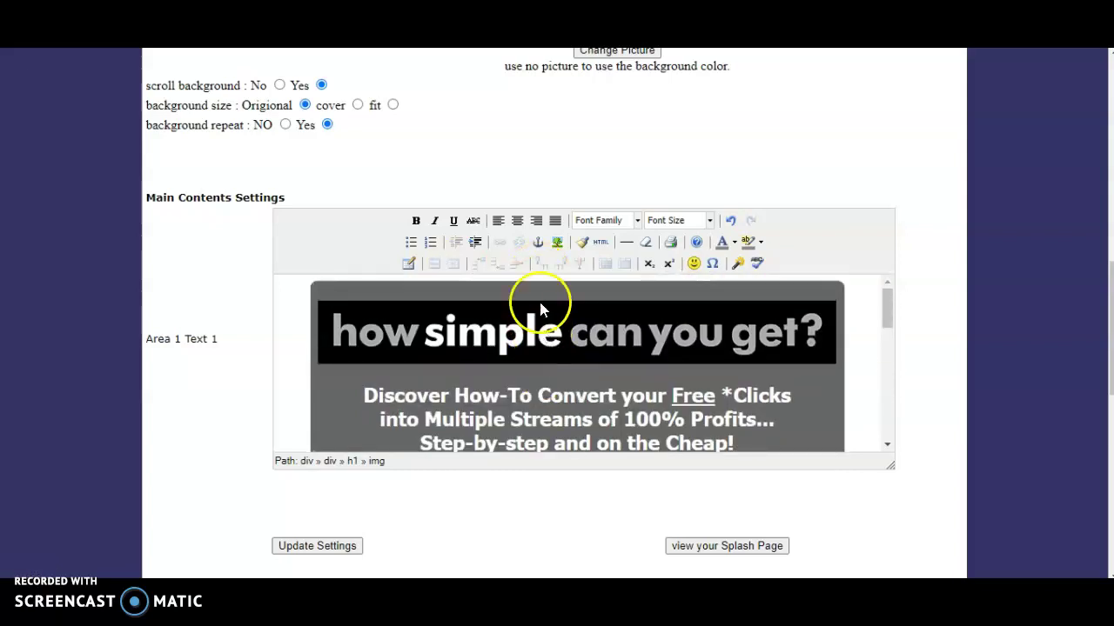
click(315, 546)
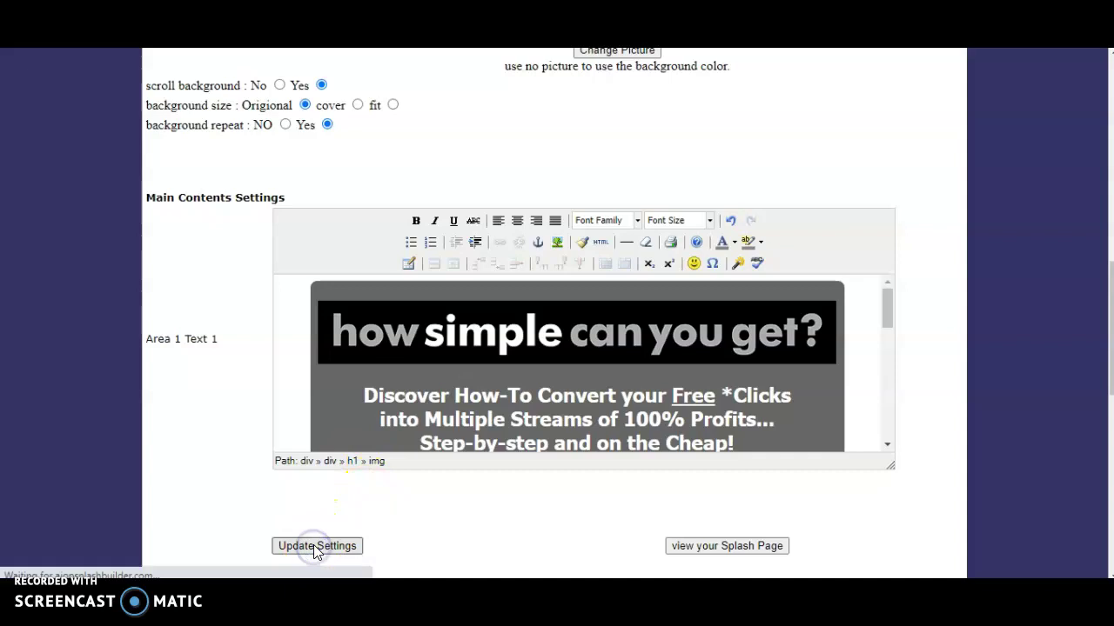
click(593, 427)
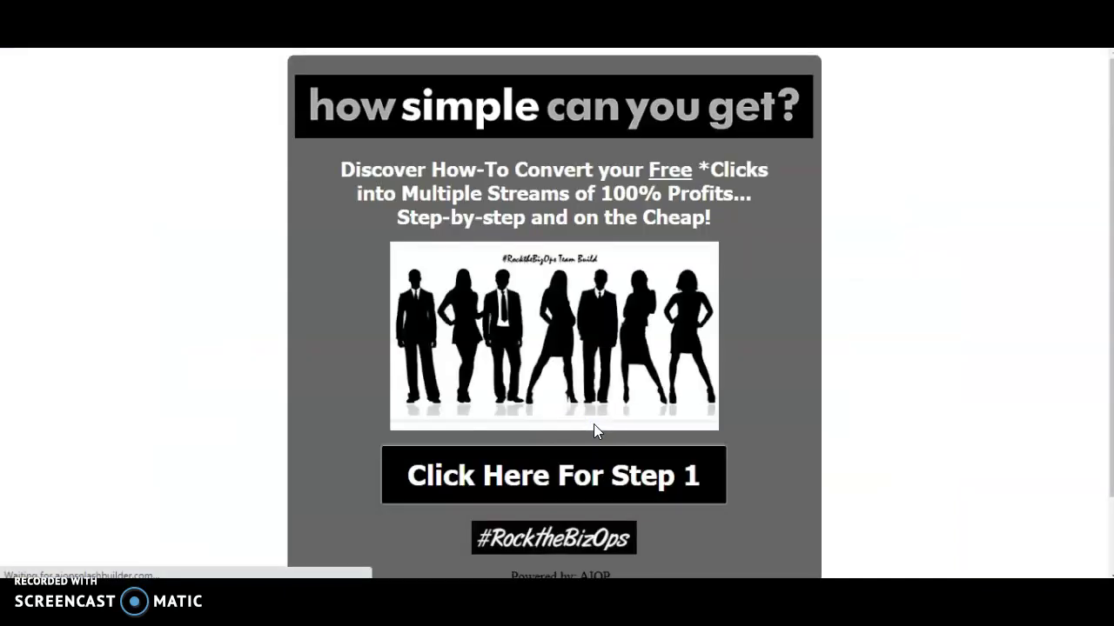
Step: Preview the finished splash page, then move over to the Pexels site
click(446, 206)
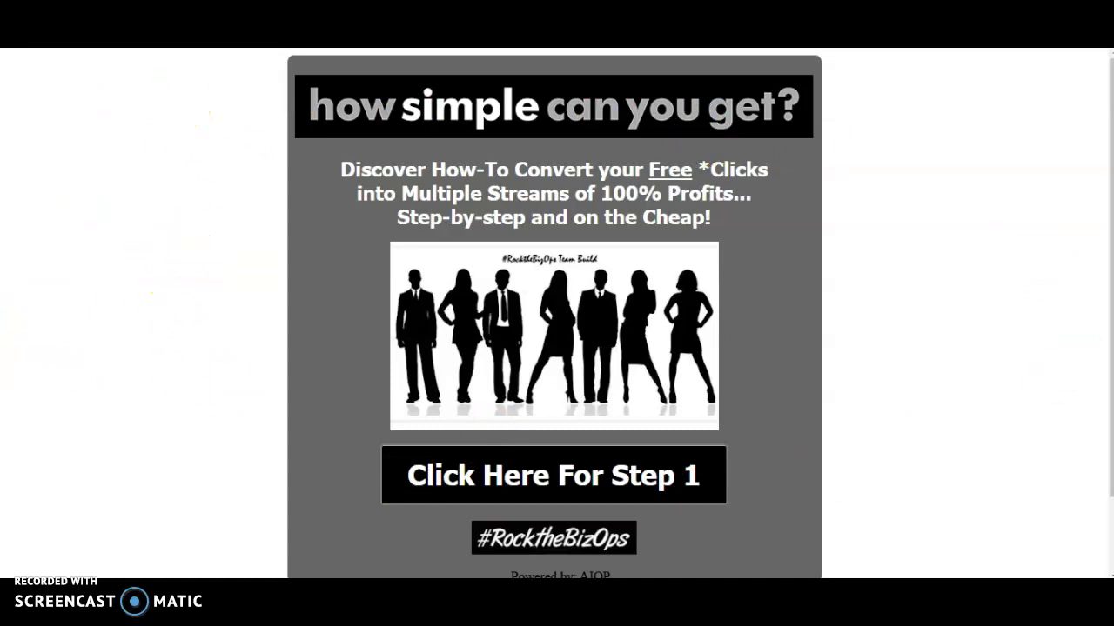
key(ctrl+Tab)
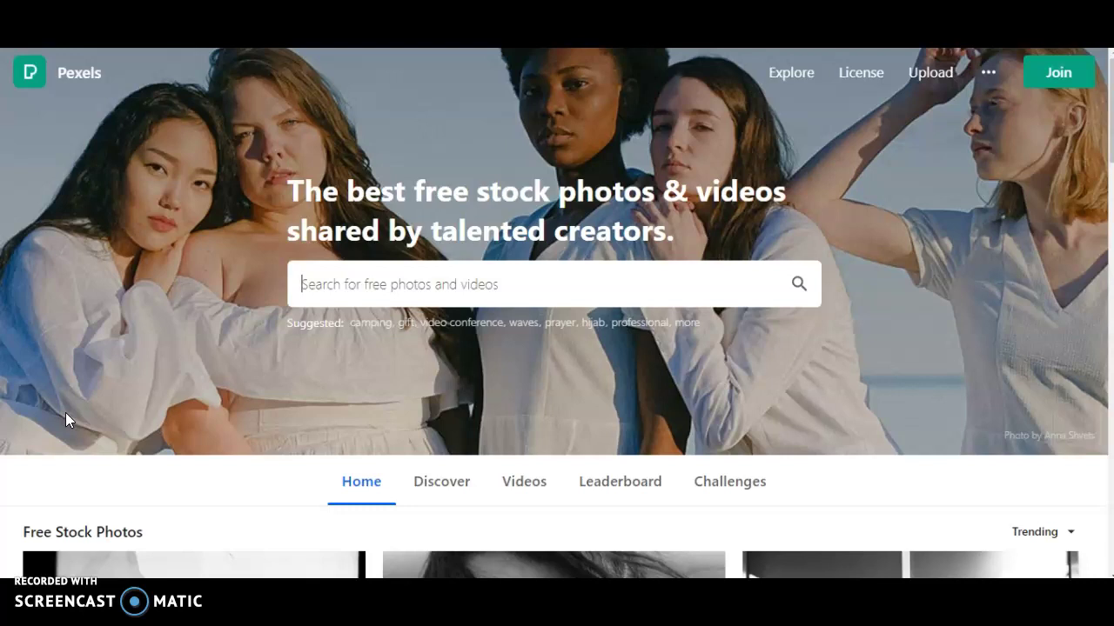
text(pia)
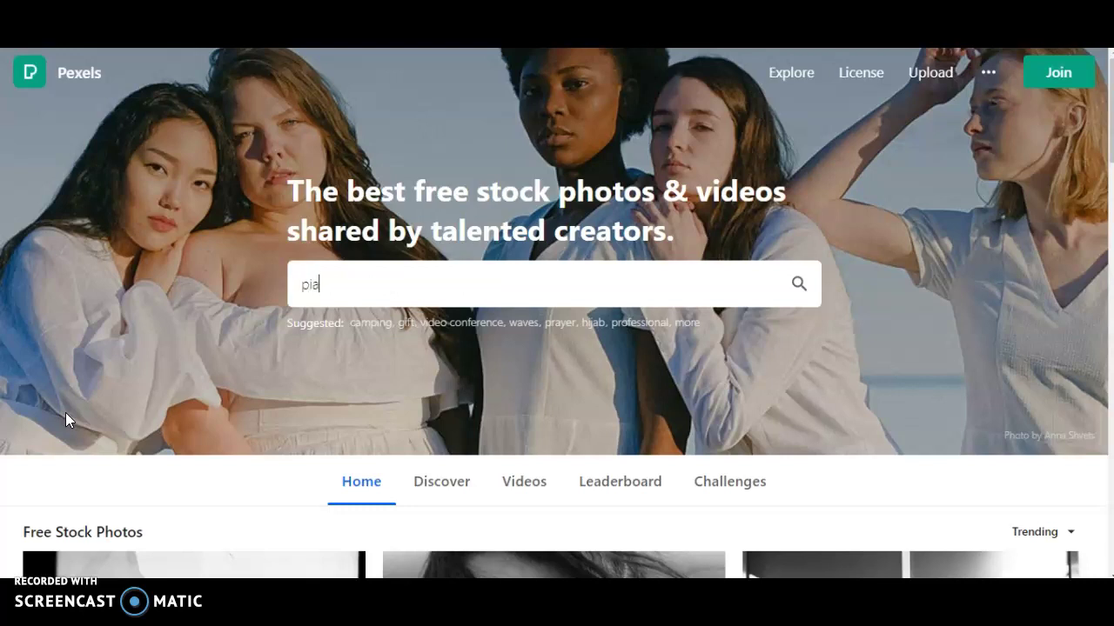
text(no)
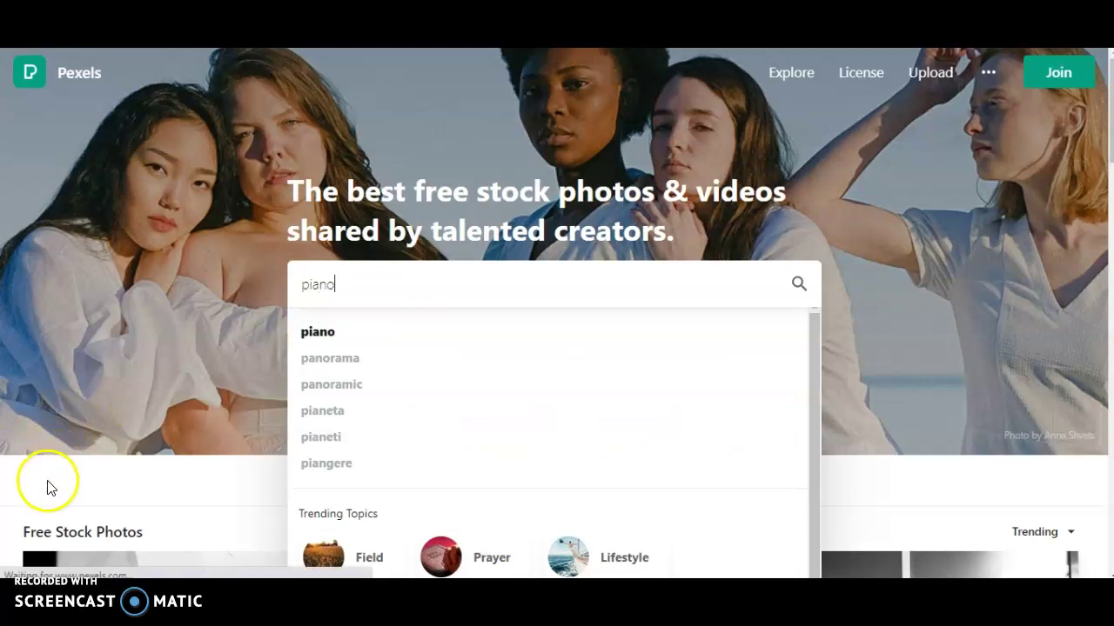
click(799, 287)
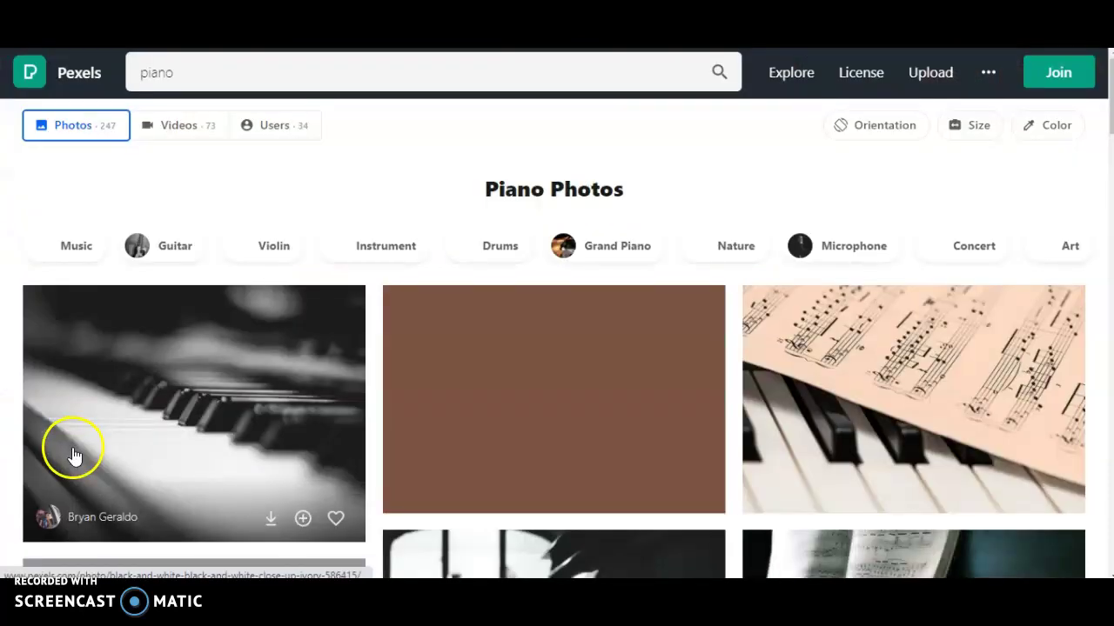
scroll(119, 450, down, 8)
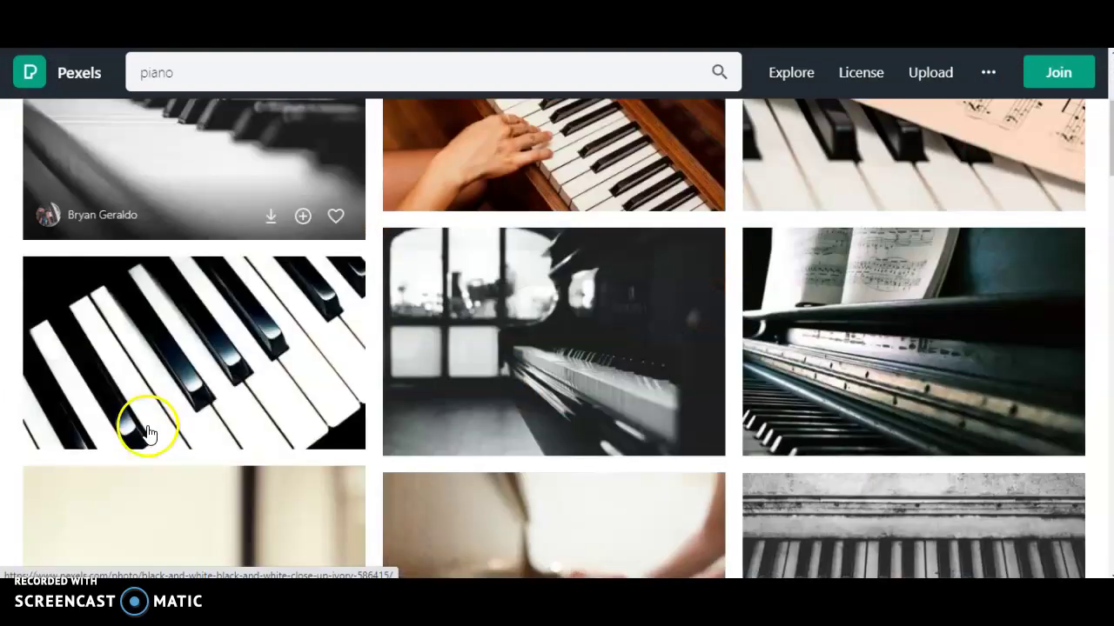
scroll(135, 387, down, 5)
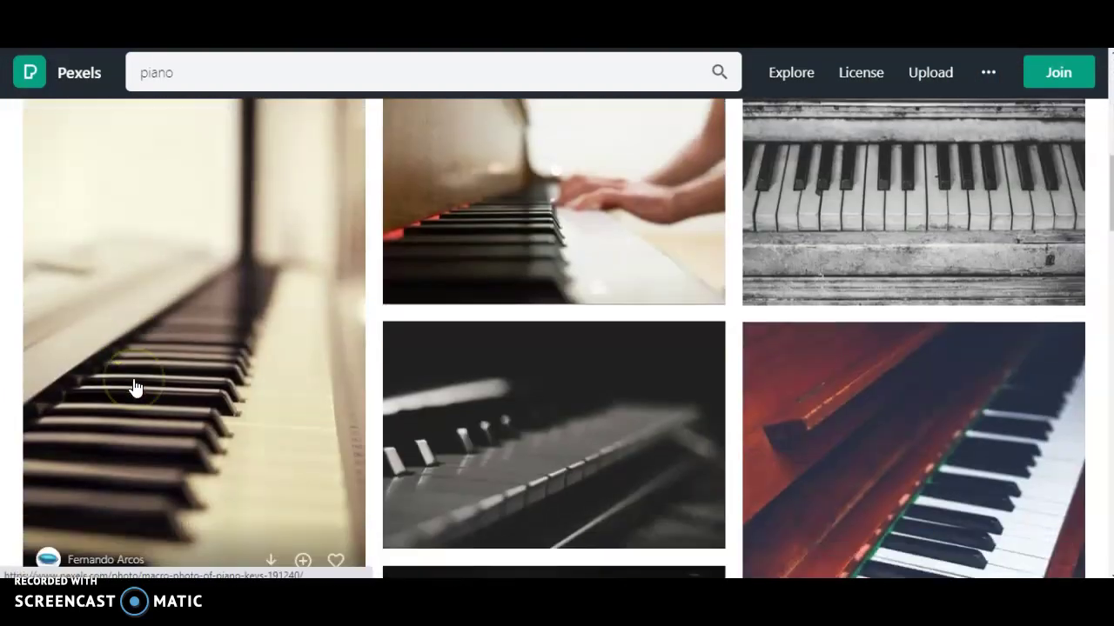
scroll(637, 239, down, 10)
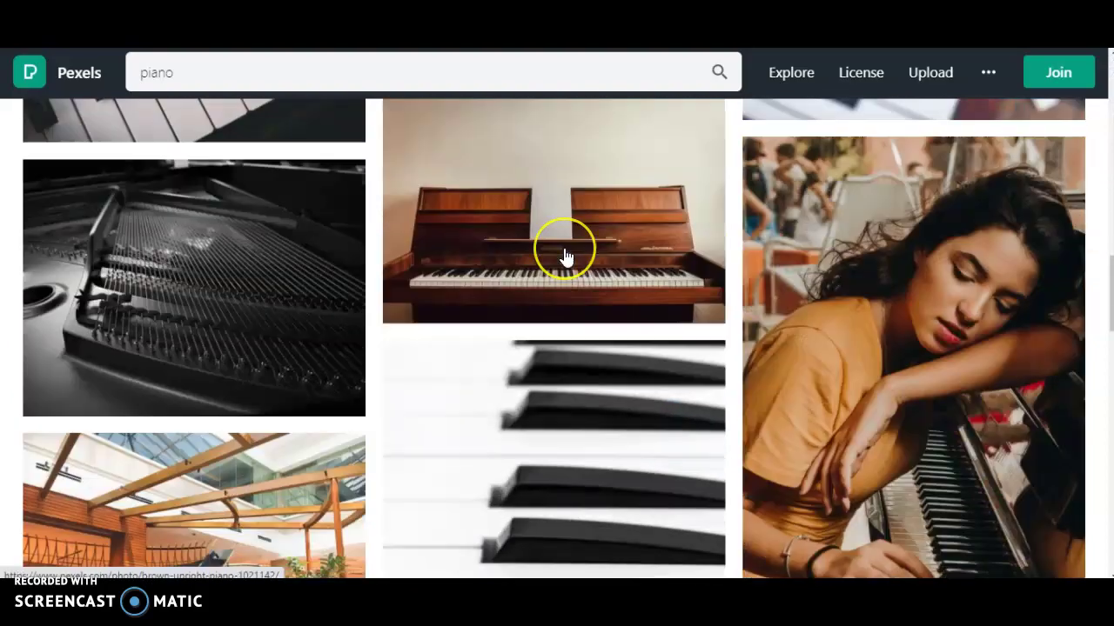
scroll(566, 258, down, 10)
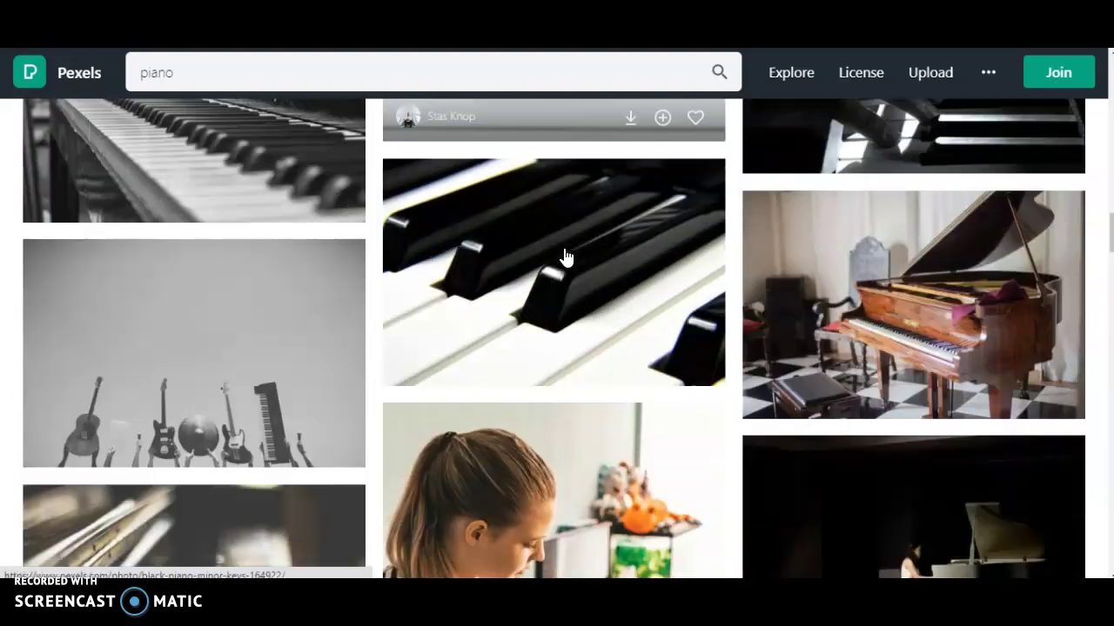
scroll(566, 258, down, 10)
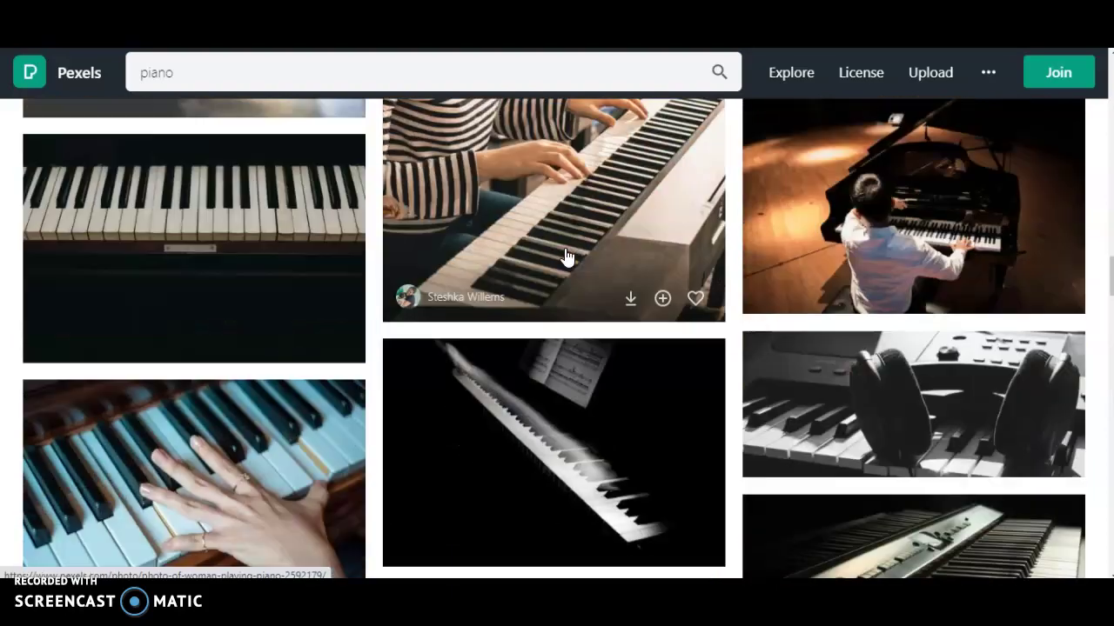
scroll(567, 258, down, 3)
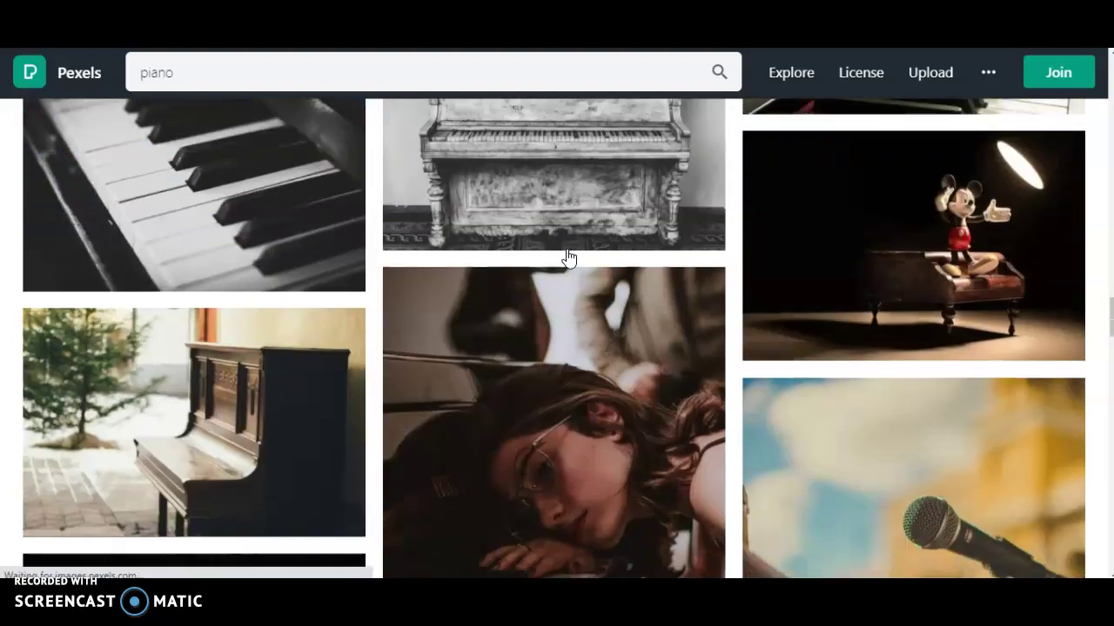
scroll(567, 258, up, 6)
scroll(570, 259, down, 10)
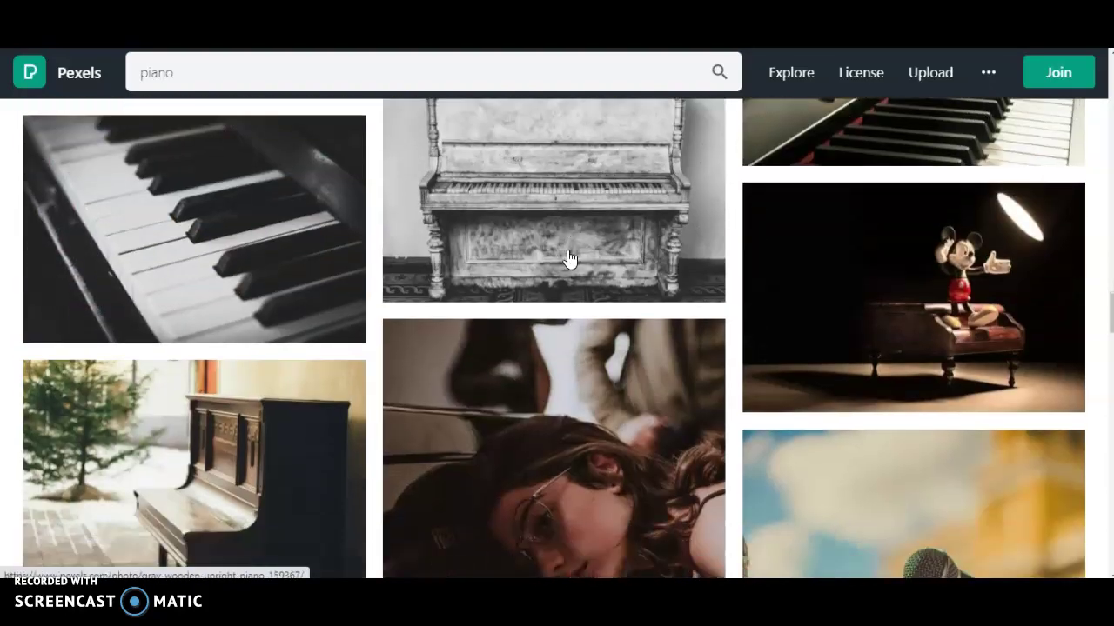
scroll(570, 258, down, 6)
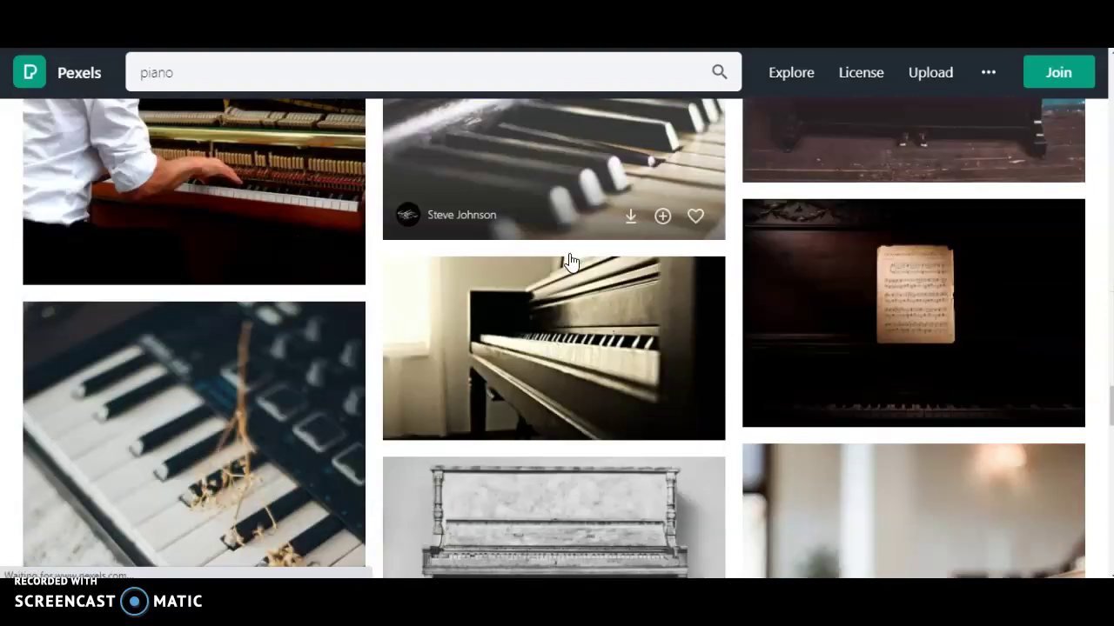
scroll(572, 263, down, 6)
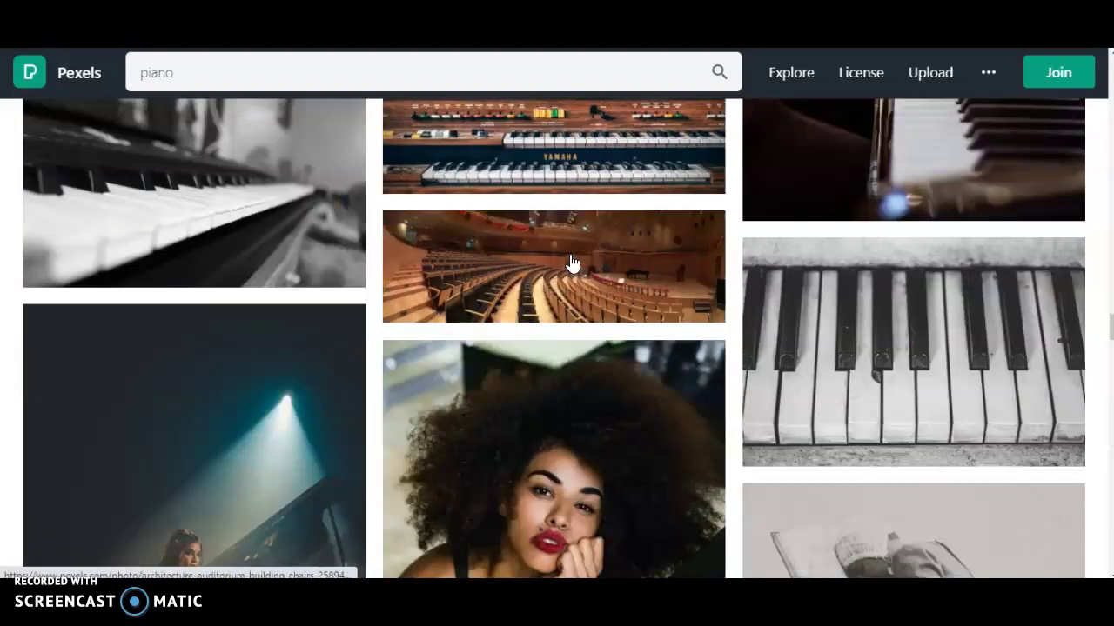
scroll(571, 263, down, 3)
scroll(572, 263, down, 10)
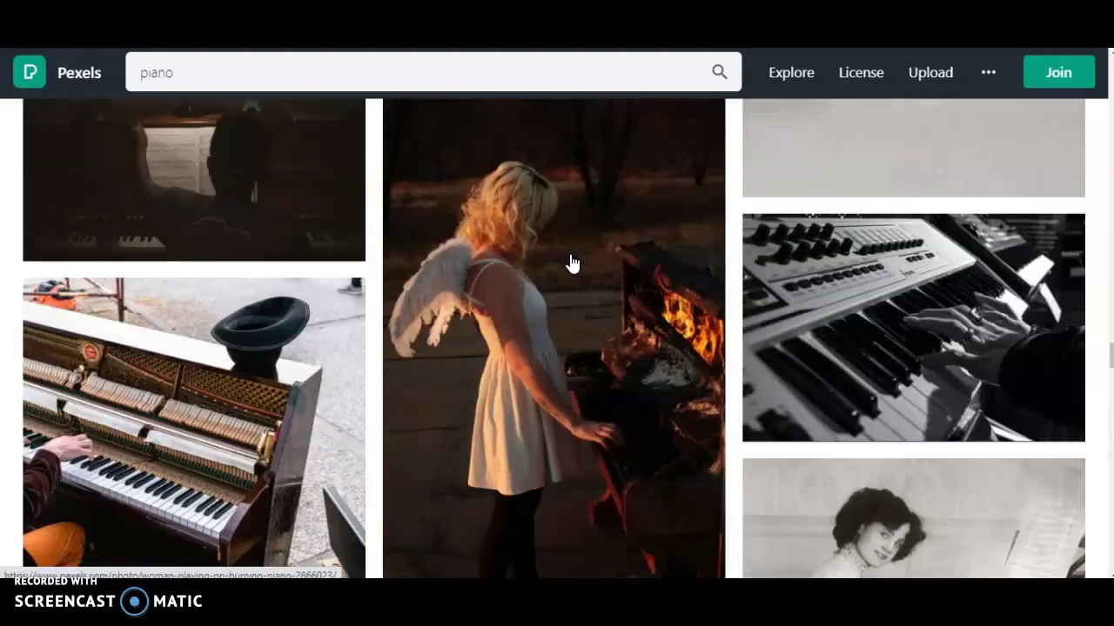
scroll(572, 263, down, 15)
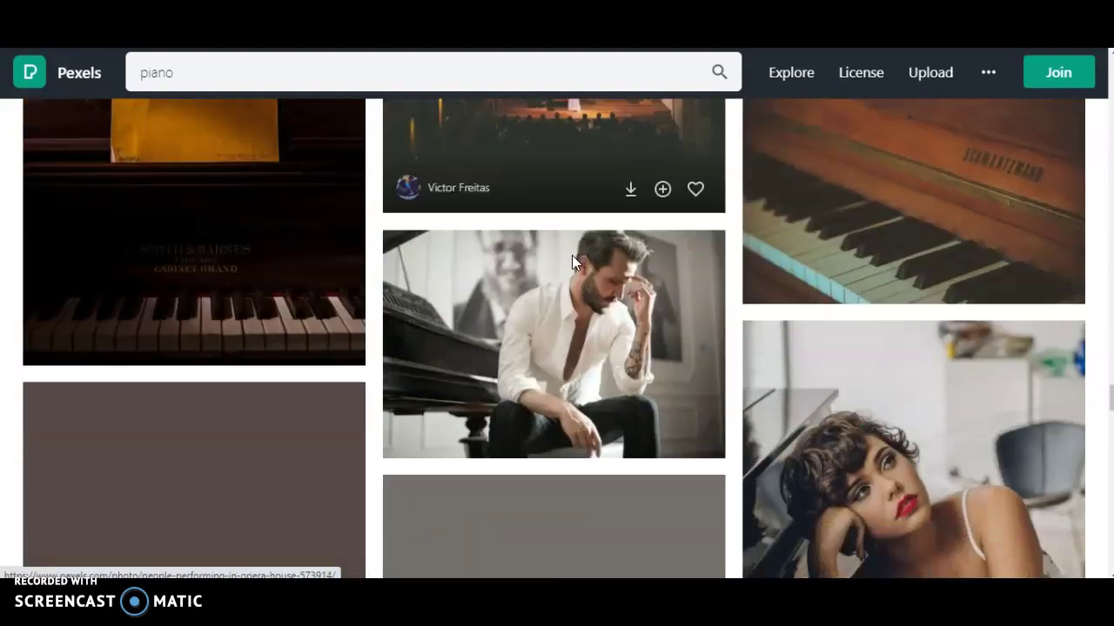
scroll(573, 265, down, 2)
scroll(574, 266, up, 10)
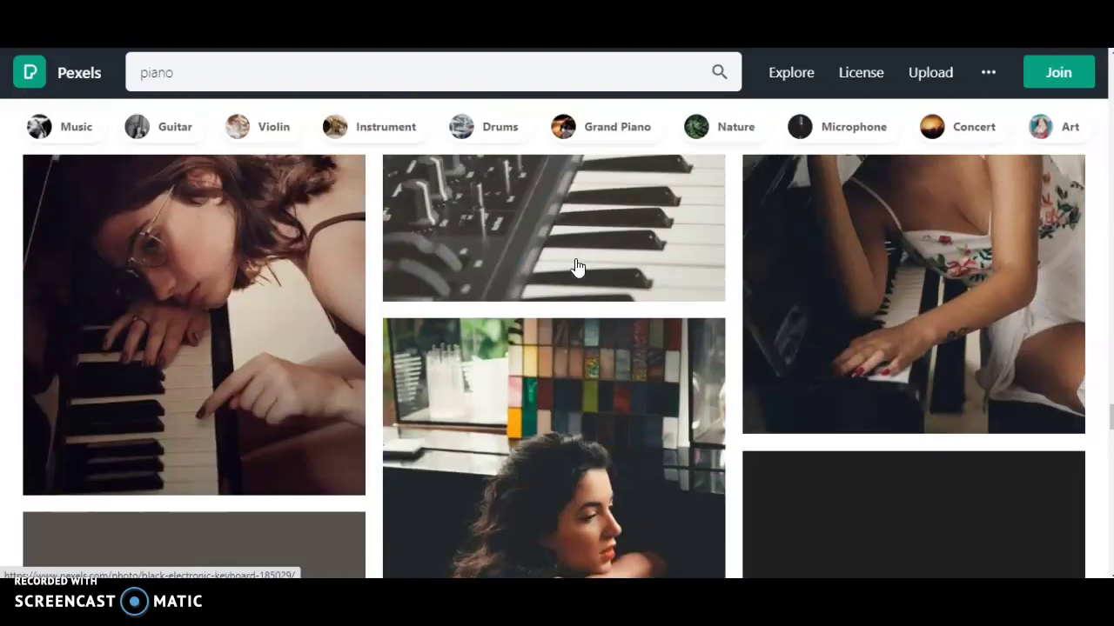
scroll(578, 268, down, 3)
scroll(578, 268, up, 15)
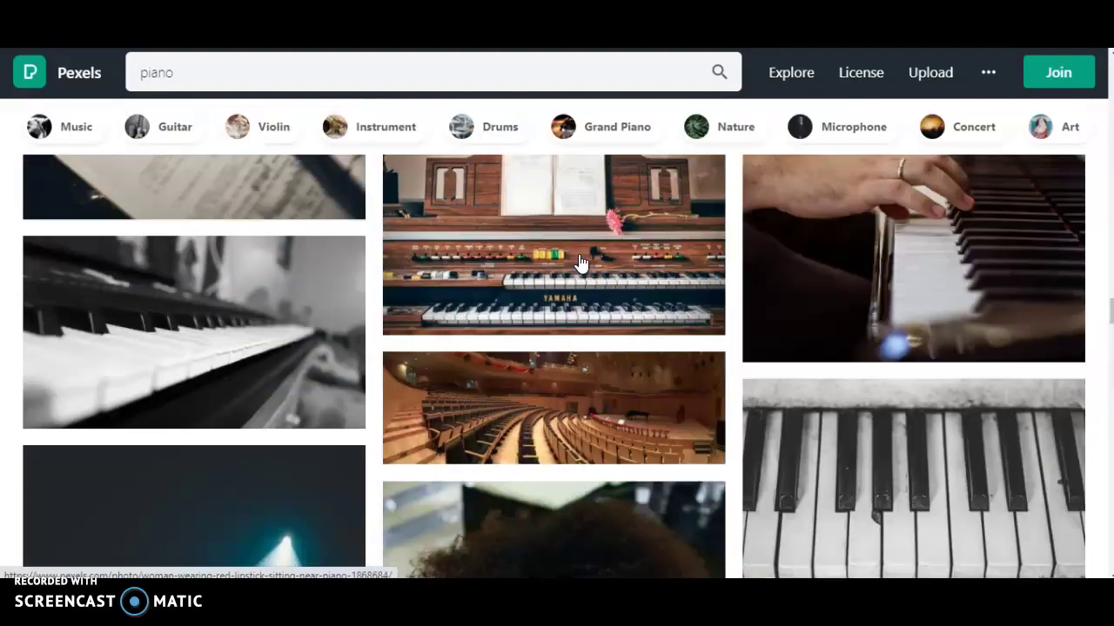
scroll(581, 263, up, 5)
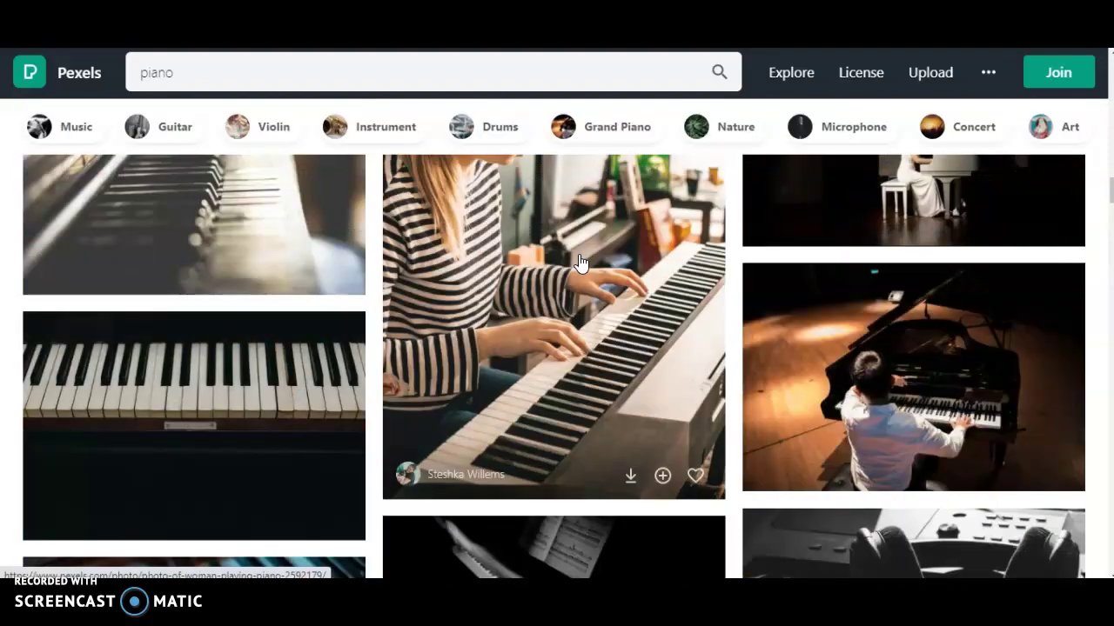
scroll(581, 264, up, 8)
scroll(581, 263, up, 10)
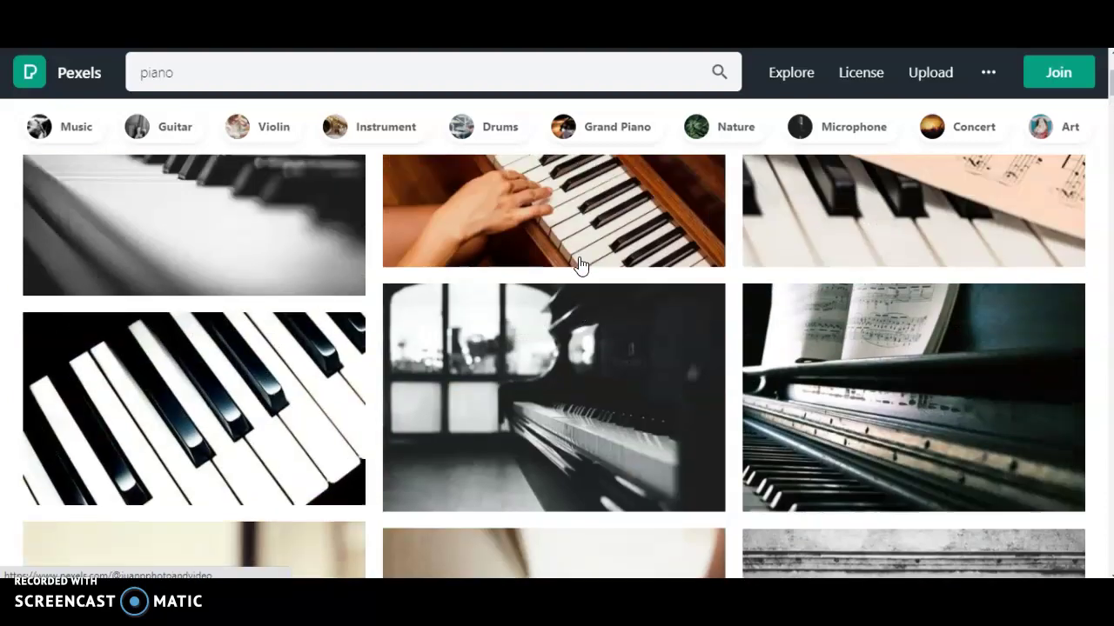
scroll(581, 264, up, 3)
scroll(580, 263, down, 4)
click(570, 416)
scroll(579, 443, down, 10)
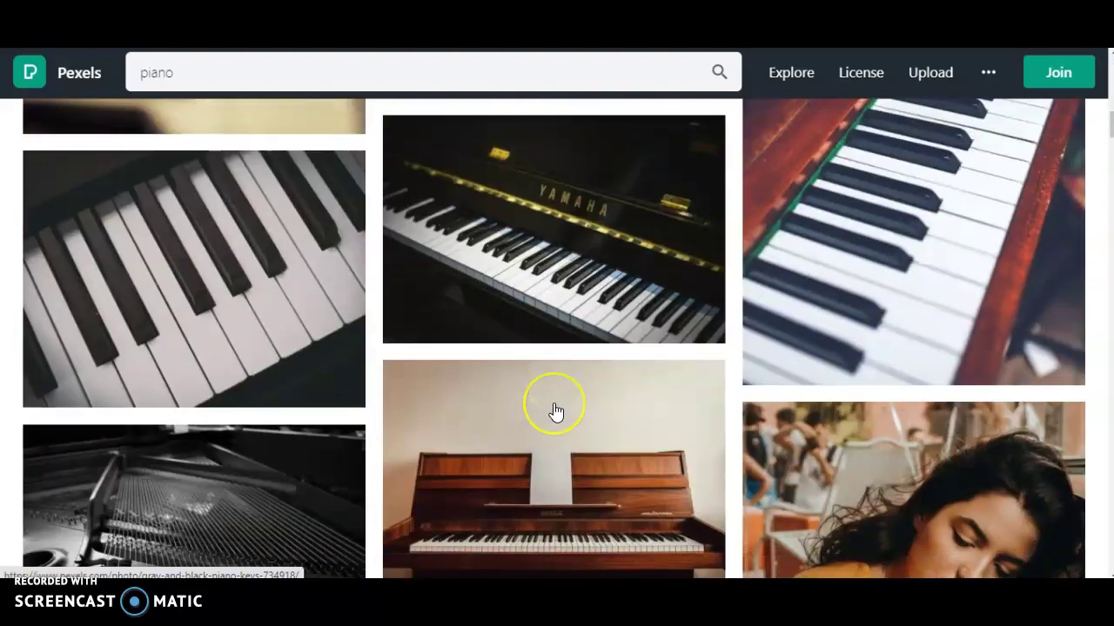
scroll(556, 413, down, 7)
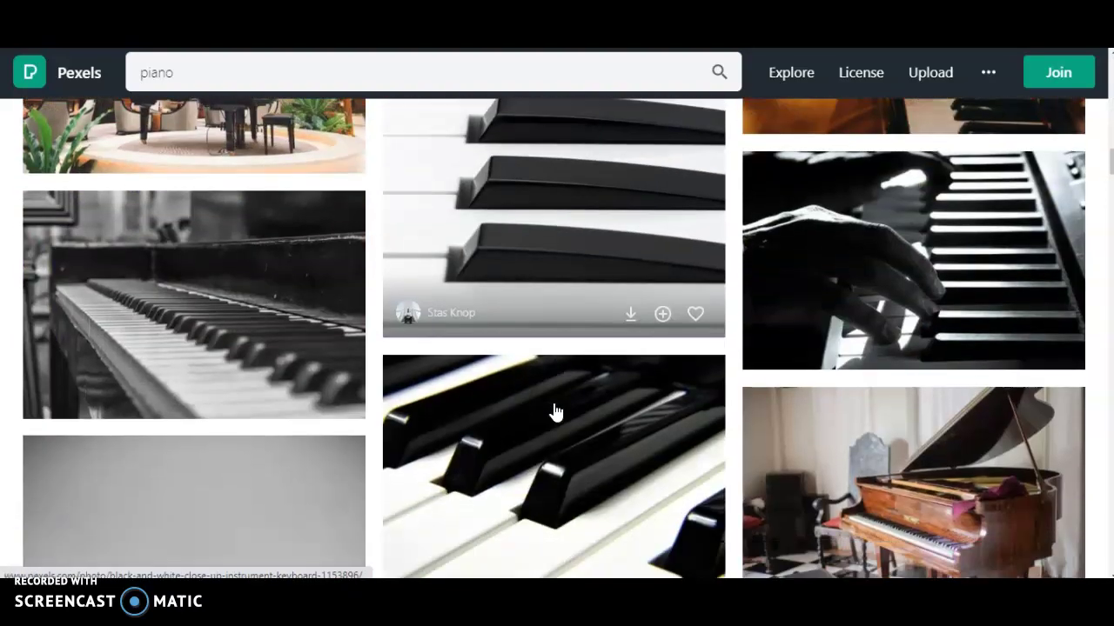
scroll(556, 412, up, 2)
scroll(556, 412, up, 1)
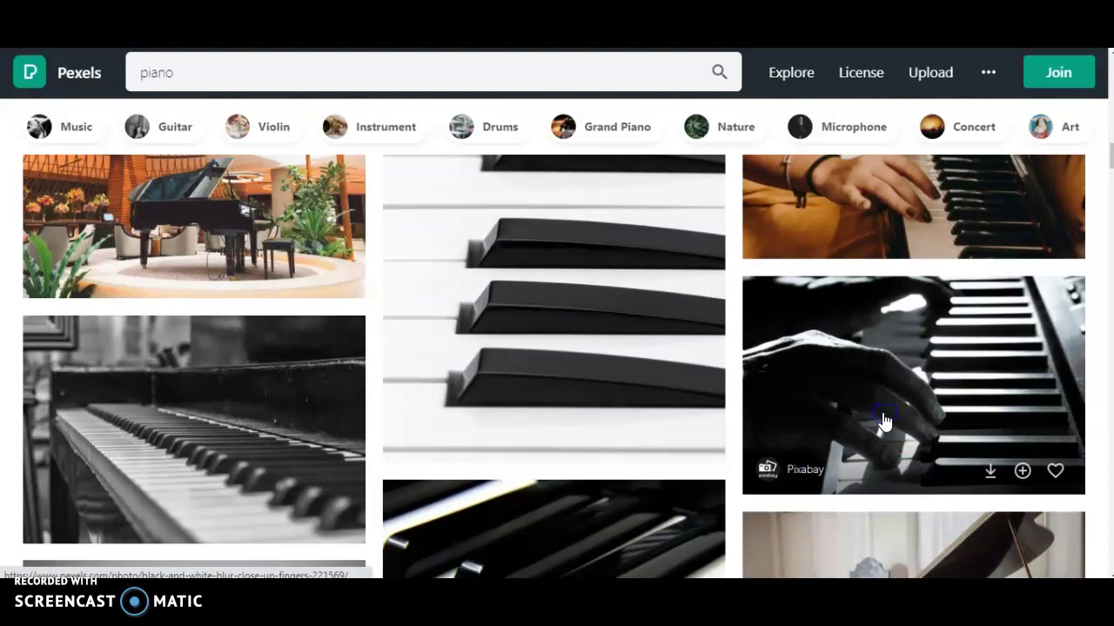
Step: Open the black-and-white hand-on-piano-keys photo on Pexels and keep Original download size
click(884, 418)
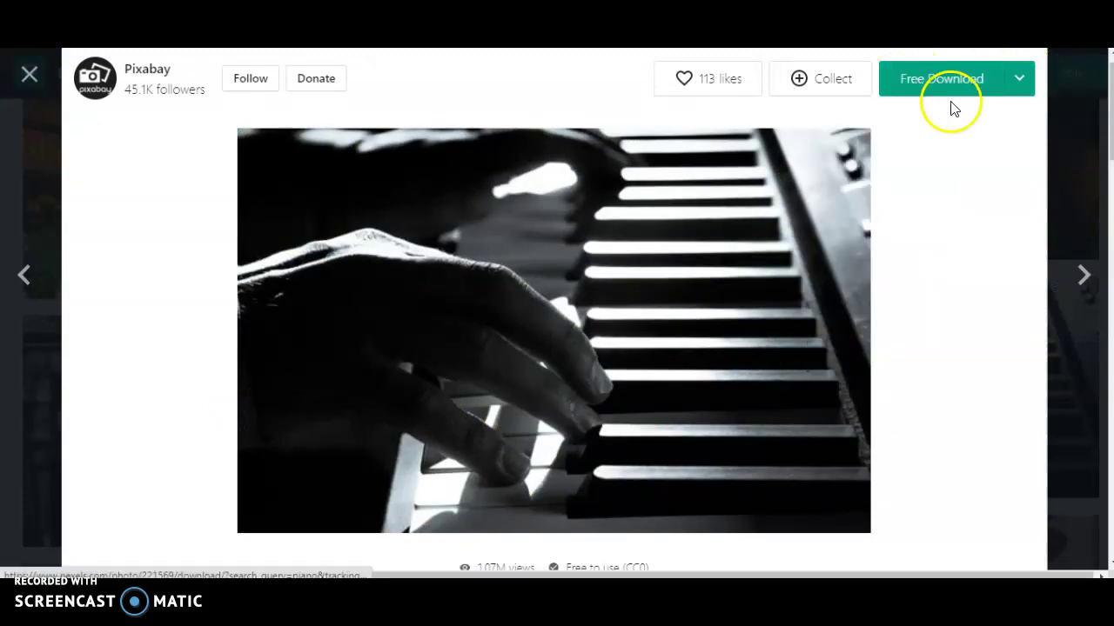
mouse_move(916, 95)
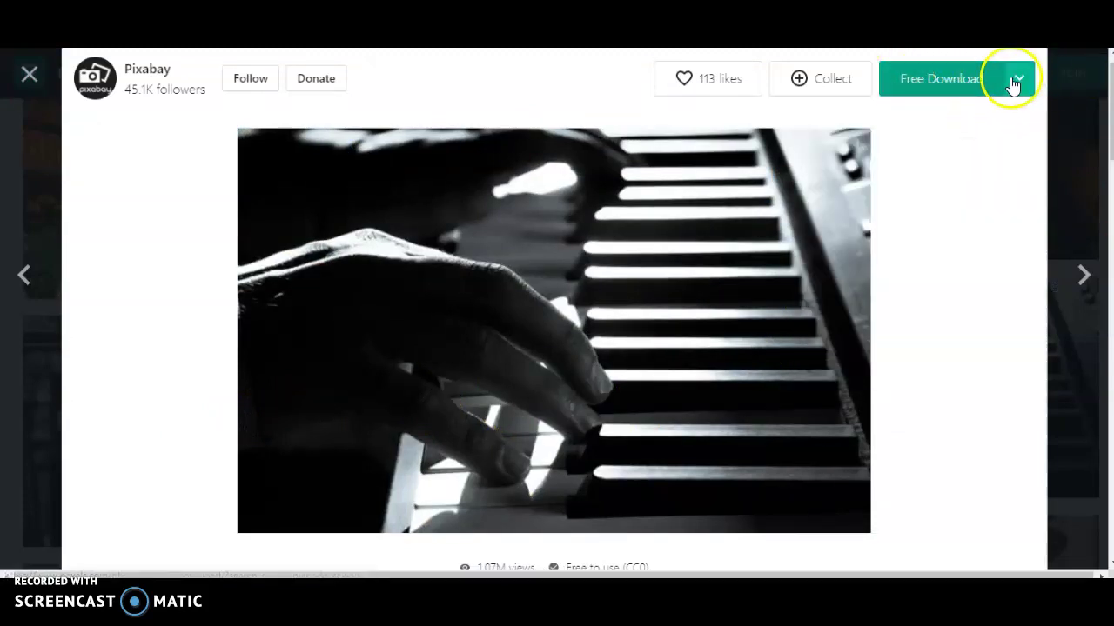
mouse_move(1015, 87)
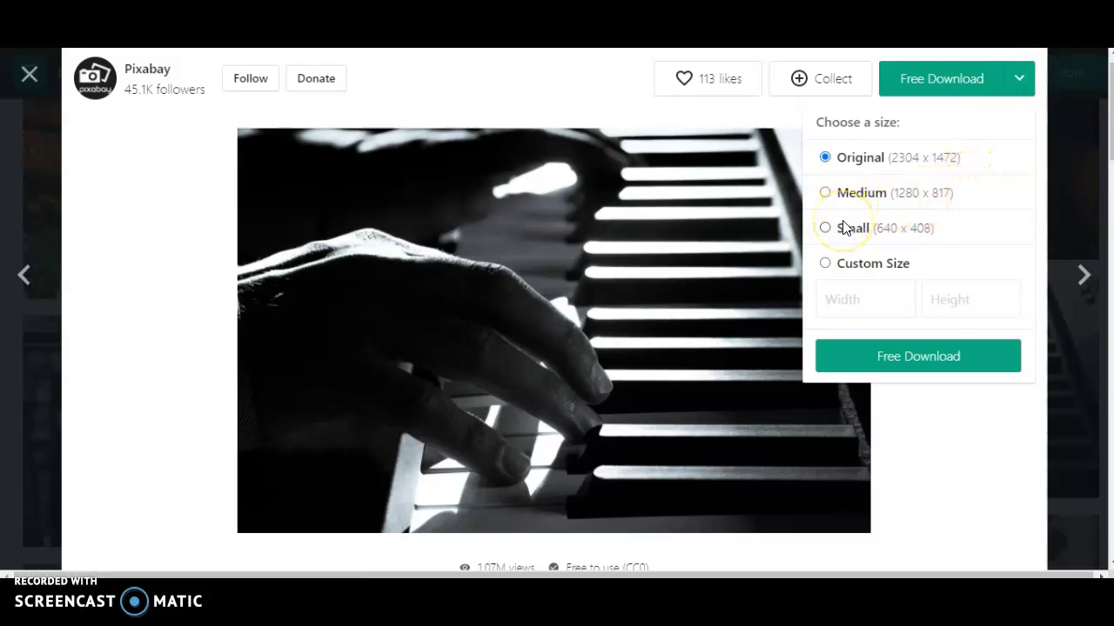
click(827, 160)
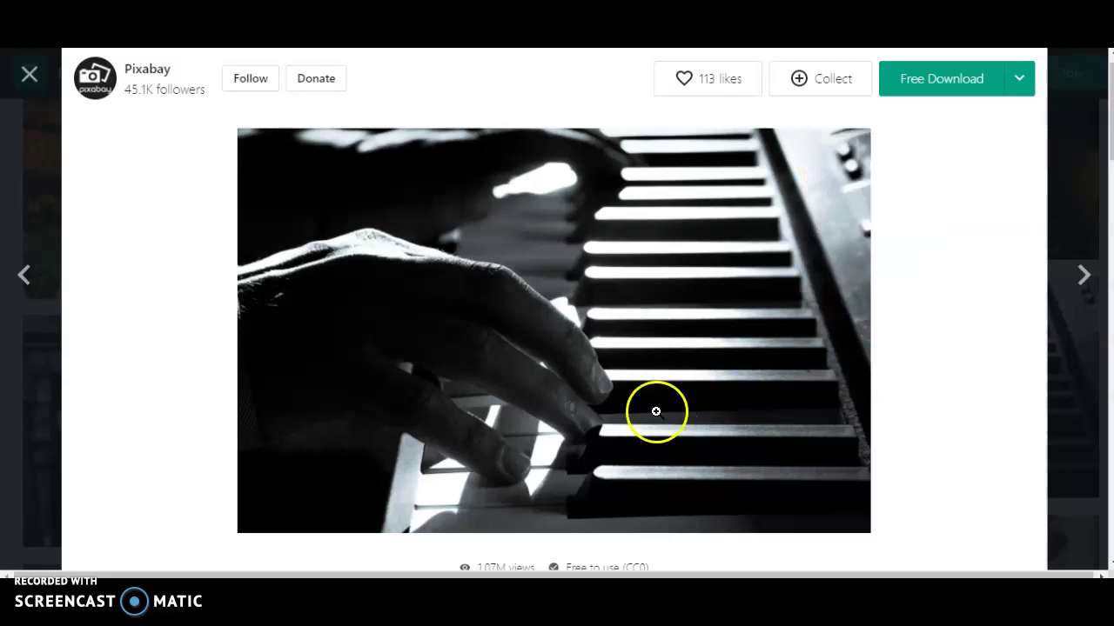
Step: Open the full-size photo on its own in a new browser tab
right_click(416, 330)
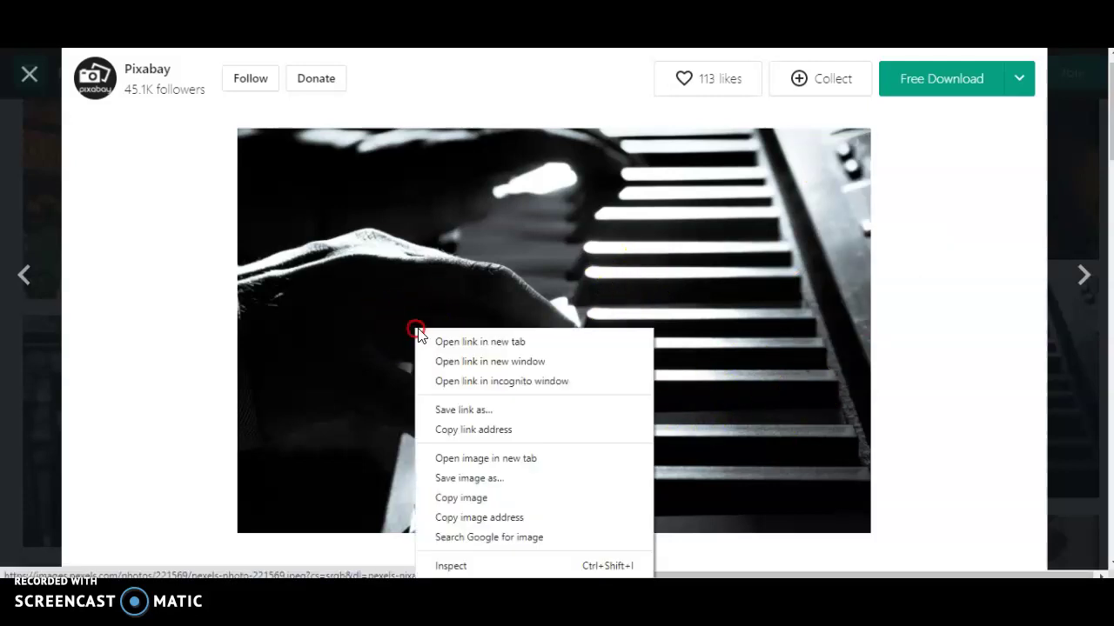
click(474, 458)
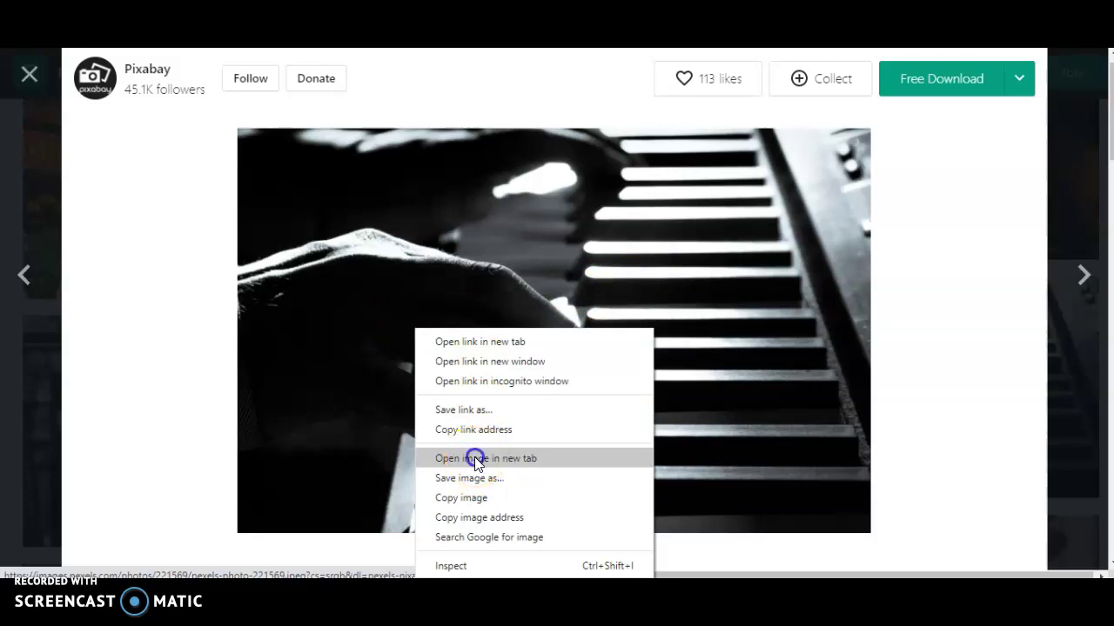
click(907, 75)
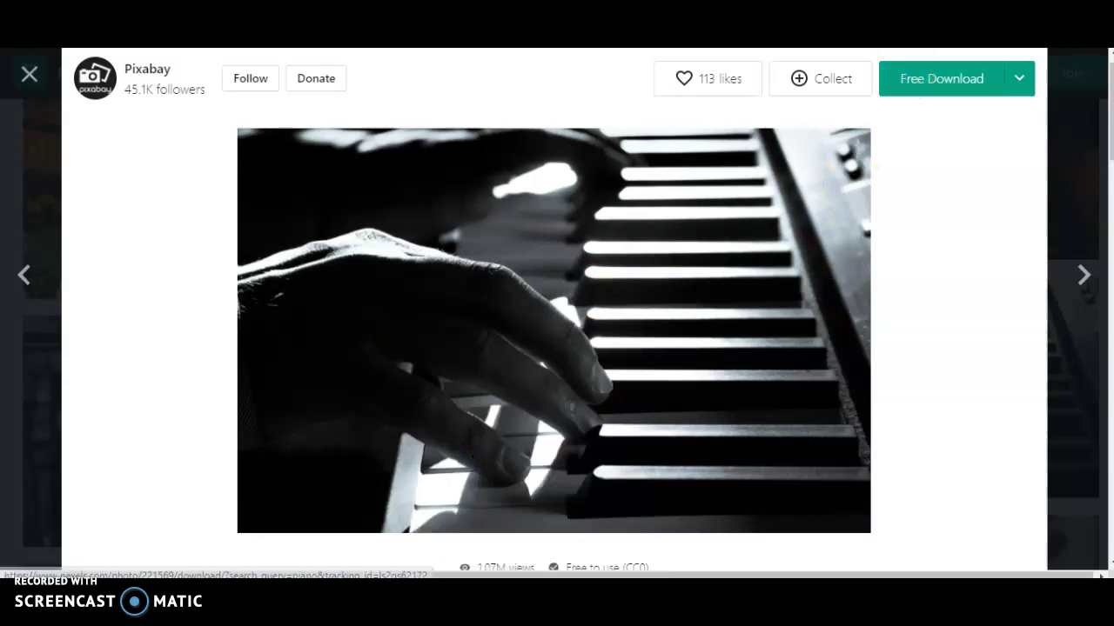
click(735, 454)
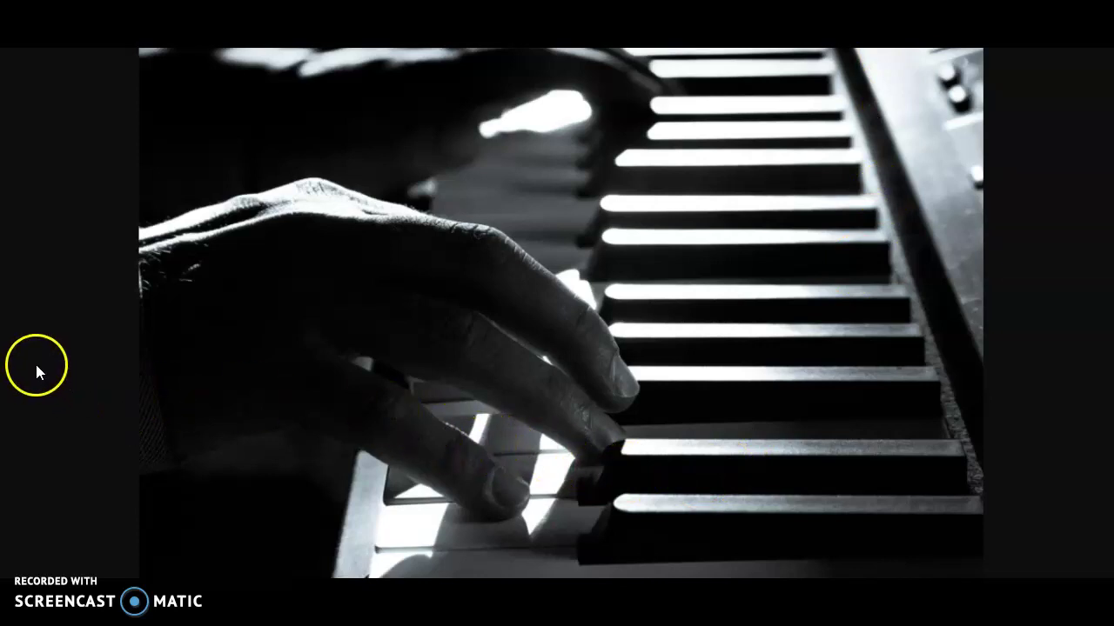
Step: Save the full-size piano photo as piano.jpeg in the Imágenes folder
click(431, 343)
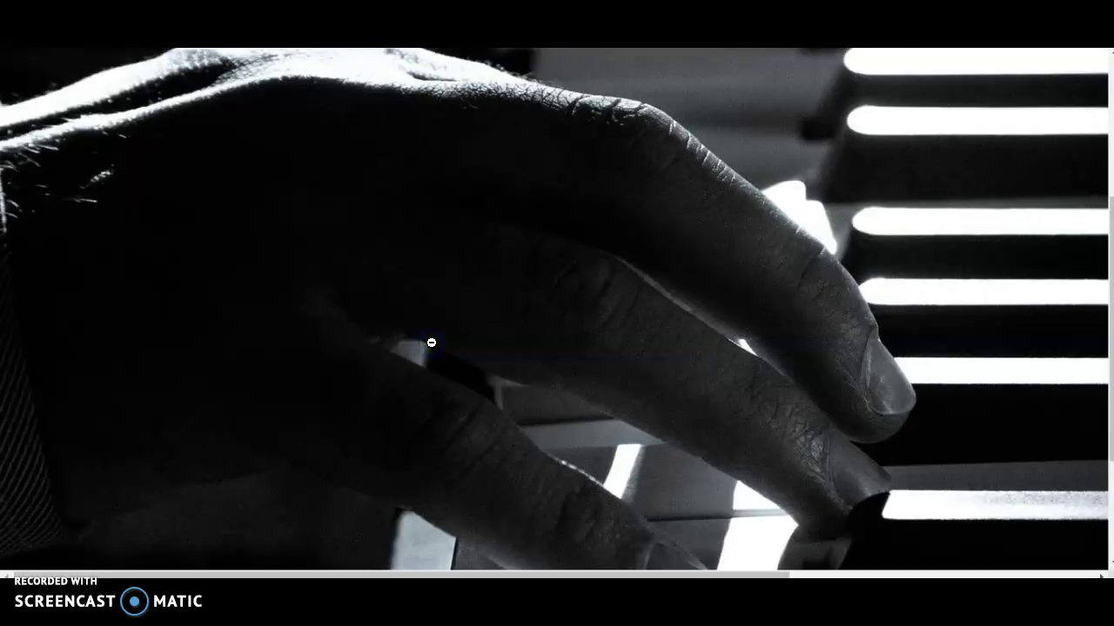
right_click(429, 305)
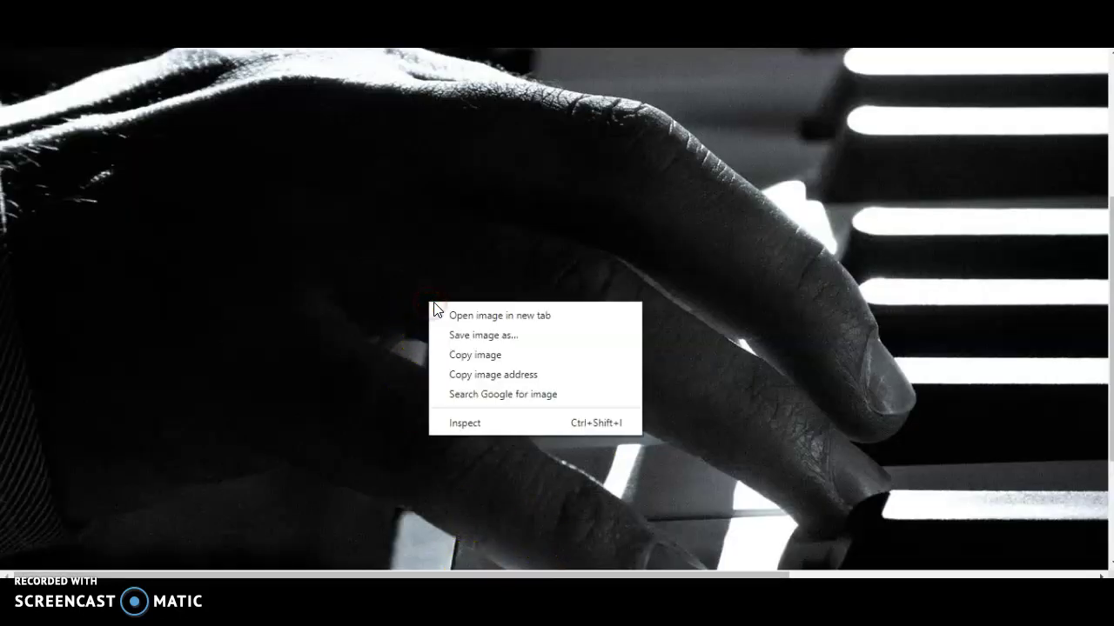
click(476, 339)
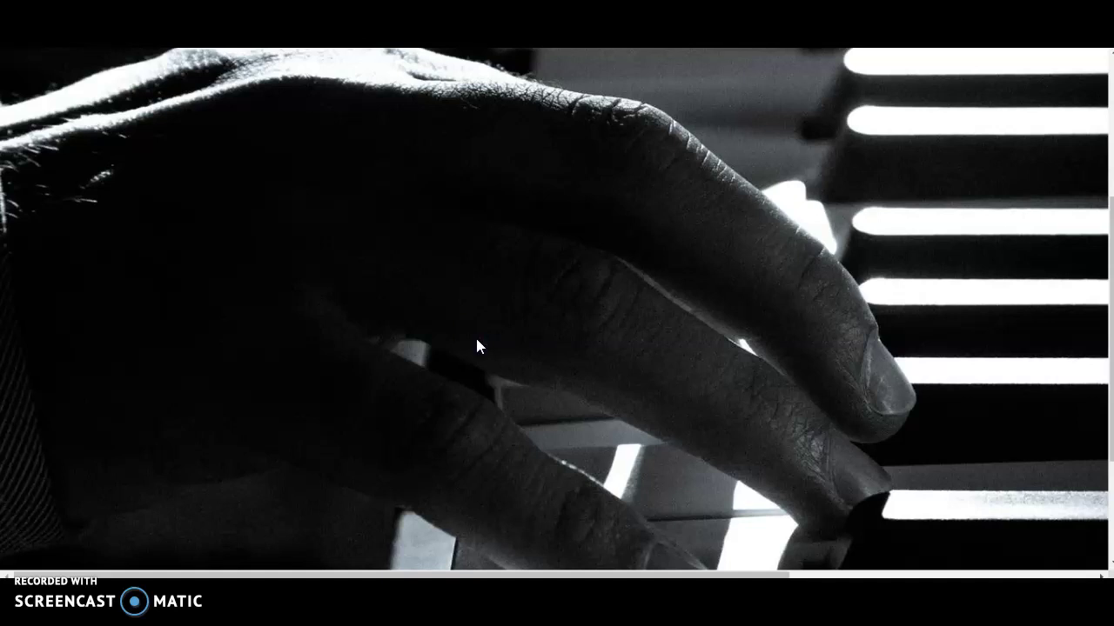
click(55, 139)
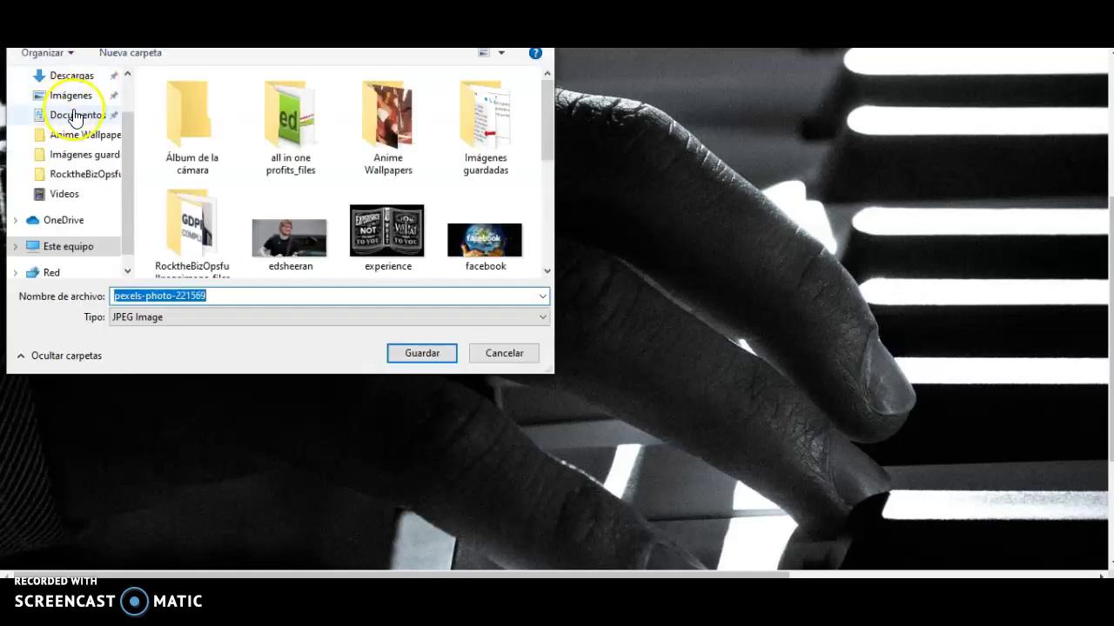
click(61, 102)
drag(216, 294, 114, 295)
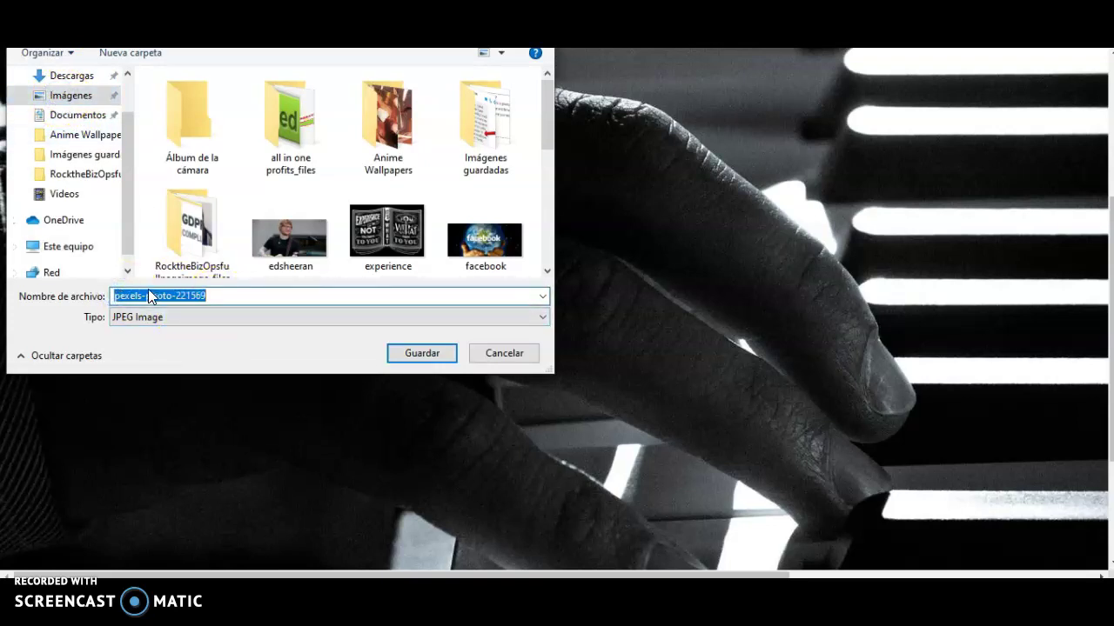
text(piano)
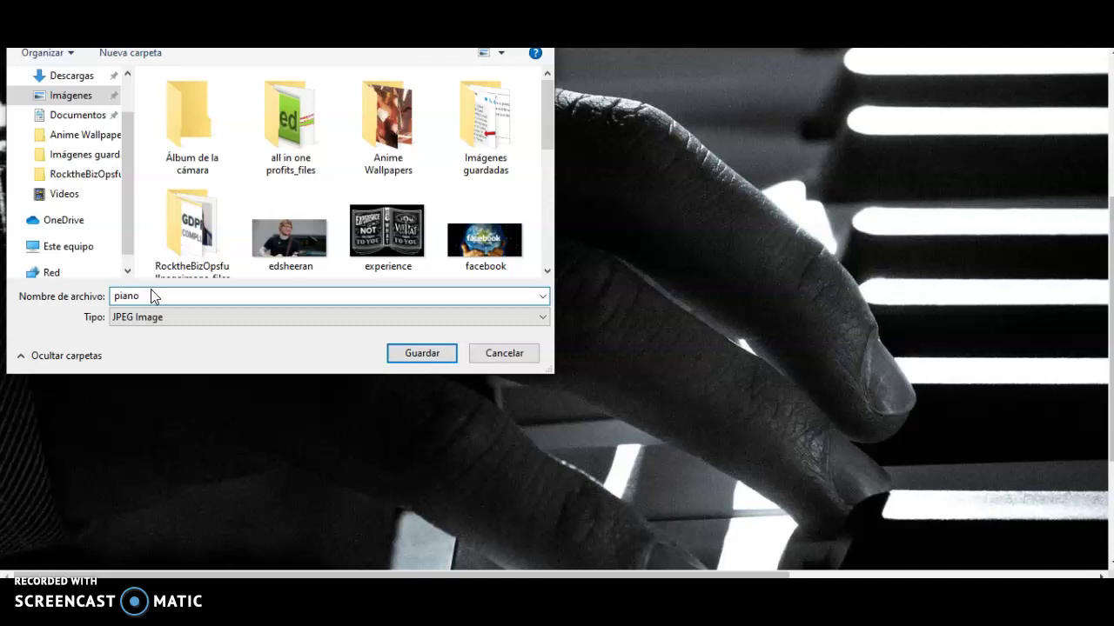
click(414, 351)
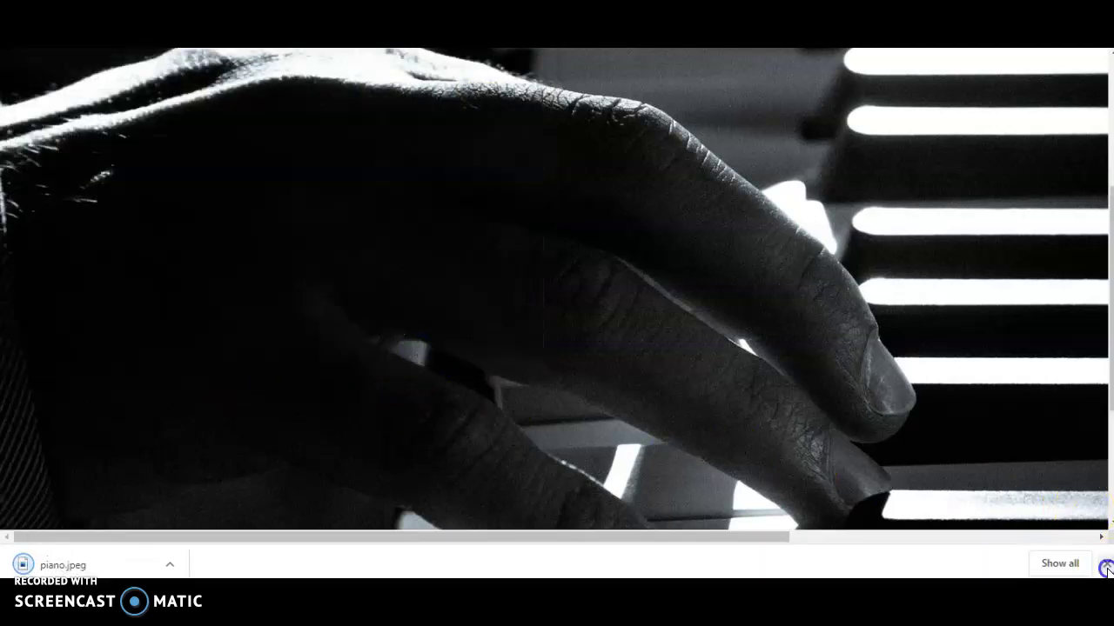
click(1105, 567)
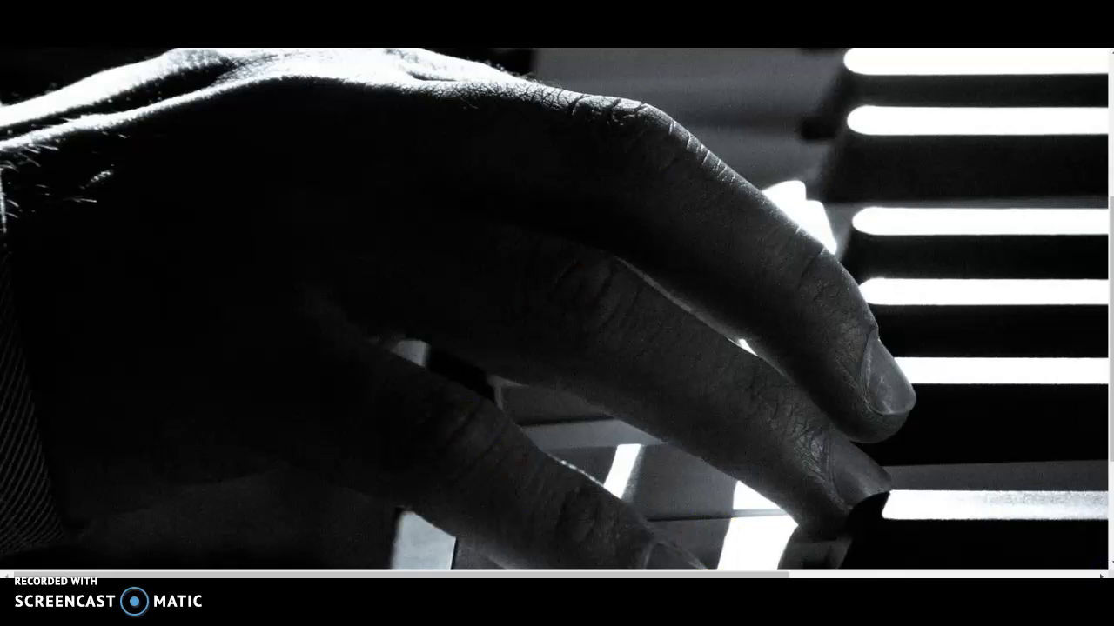
key(ctrl+w)
Step: Open Change Picture for the main background picture under Background Color Settings
scroll(439, 292, down, 3)
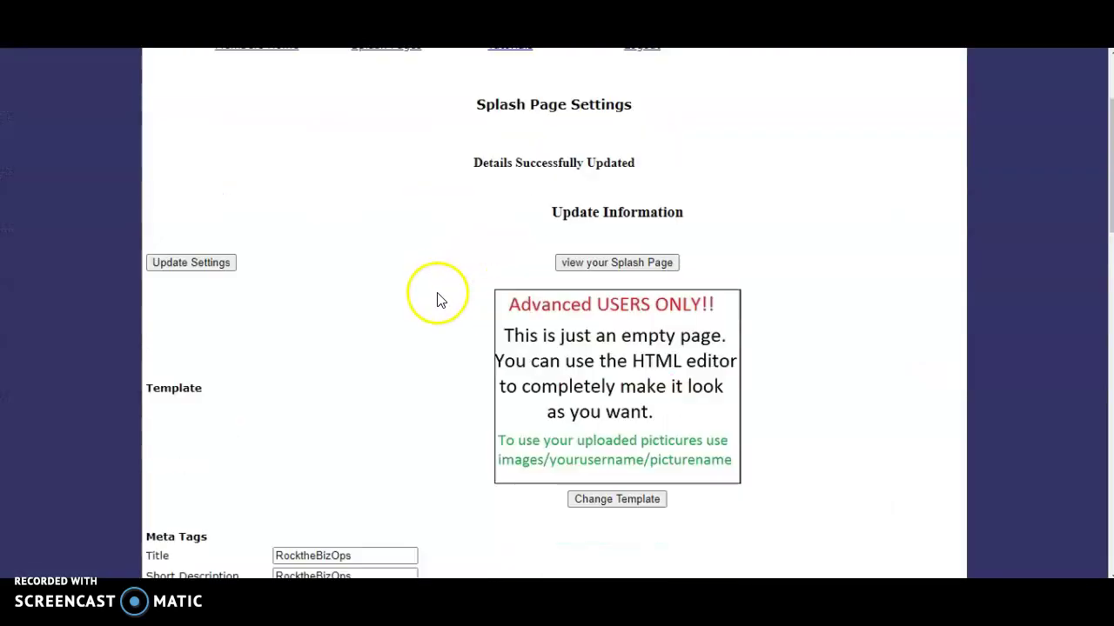
scroll(400, 293, down, 6)
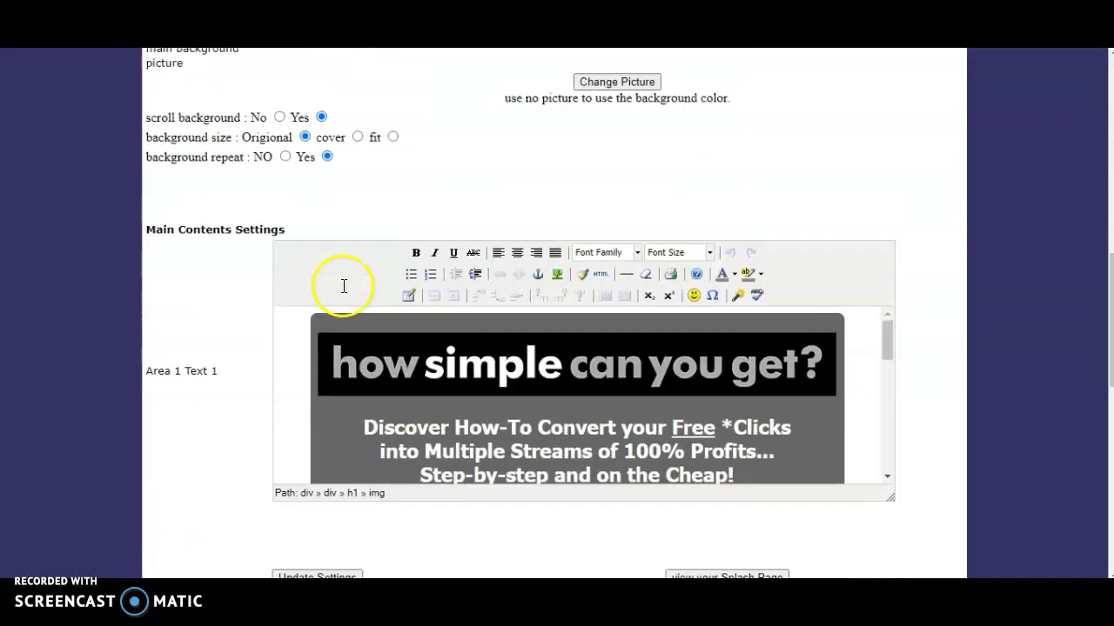
scroll(684, 231, up, 3)
scroll(626, 219, down, 2)
click(612, 214)
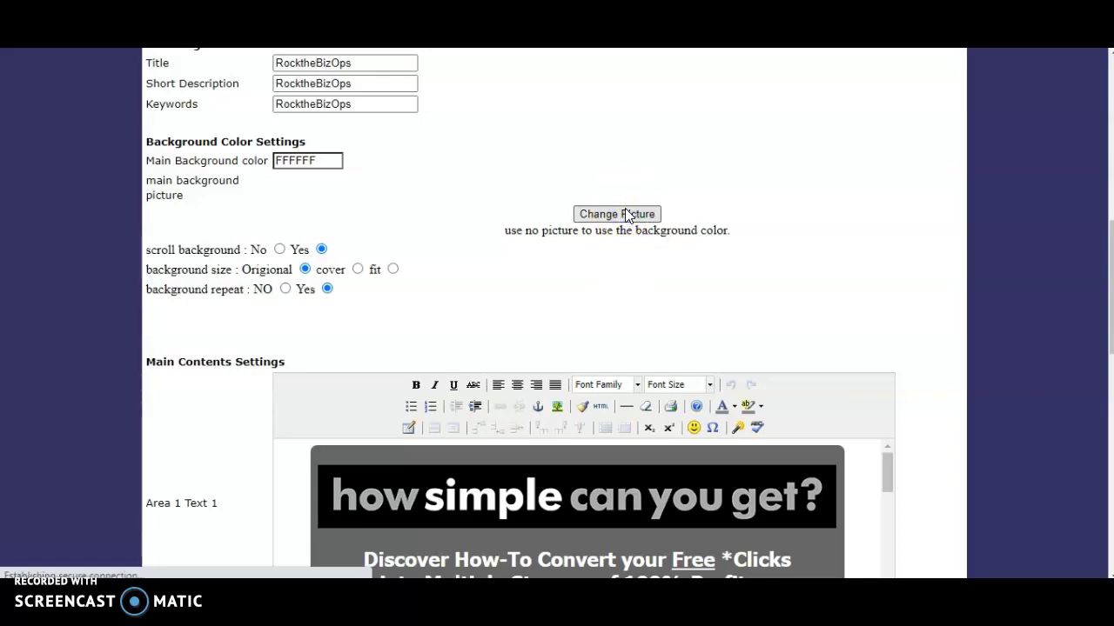
click(625, 215)
Step: Browse the 'your uploaded pictures' category, then go to the Upload Images page
scroll(641, 244, down, 1)
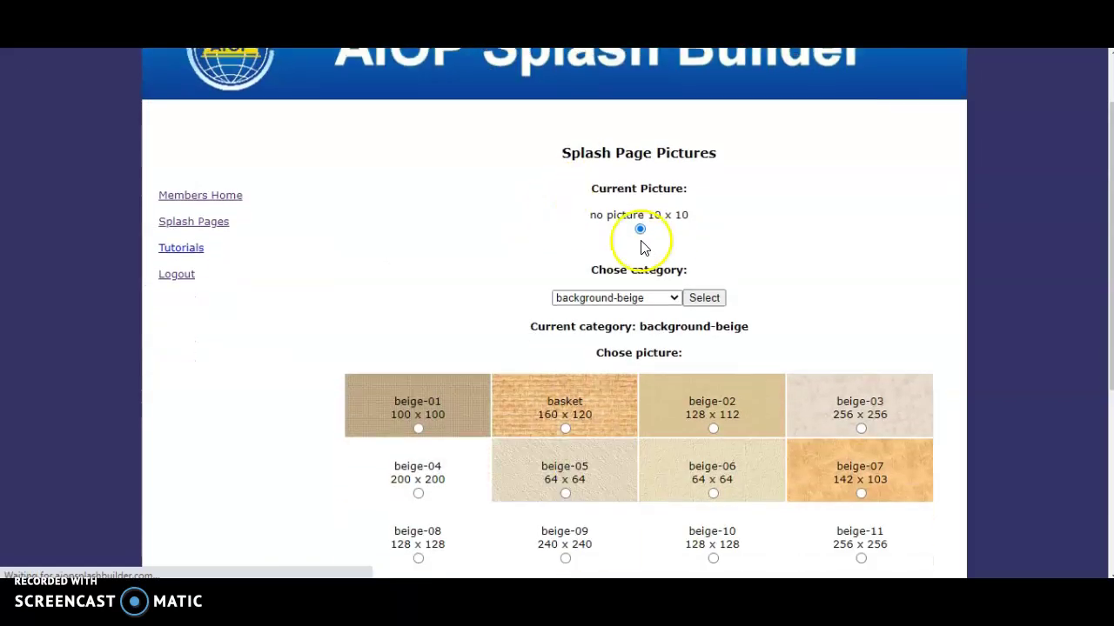
click(674, 296)
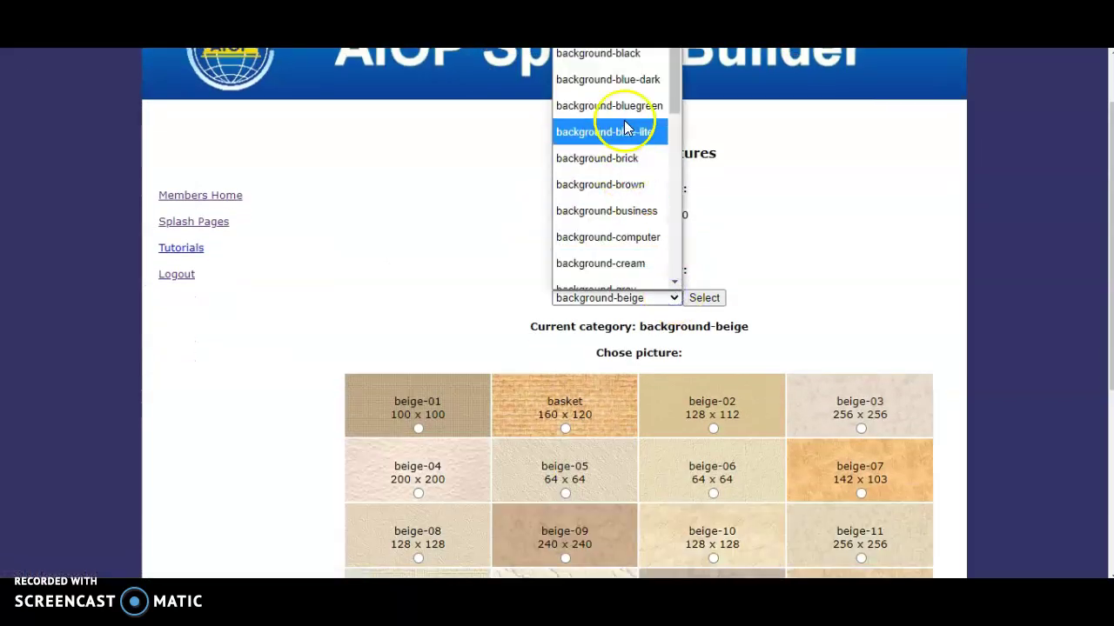
click(609, 2)
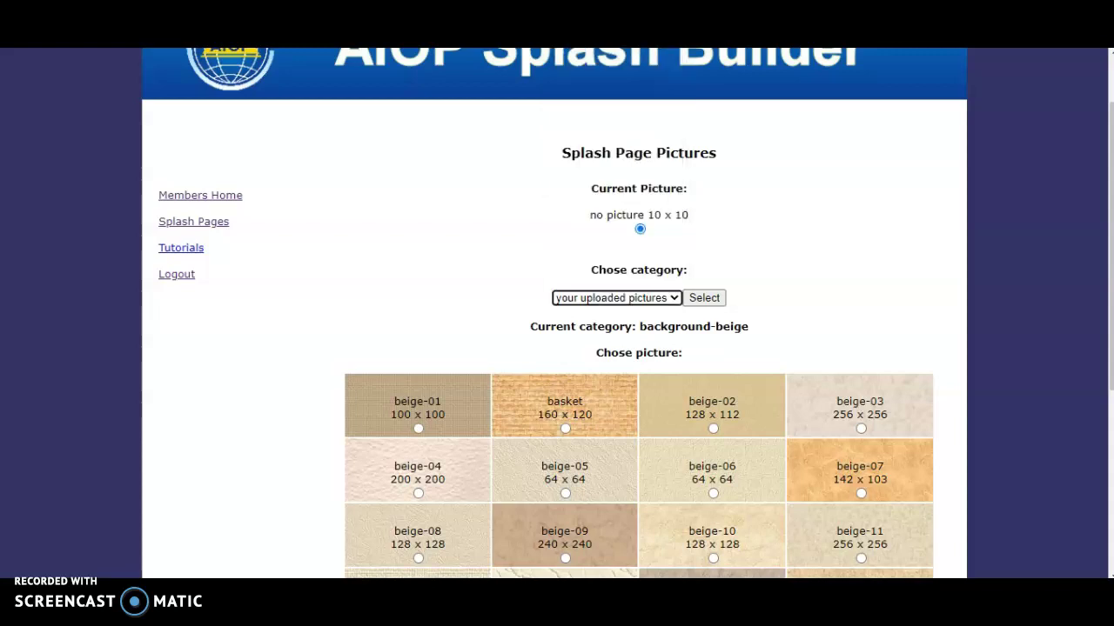
click(697, 297)
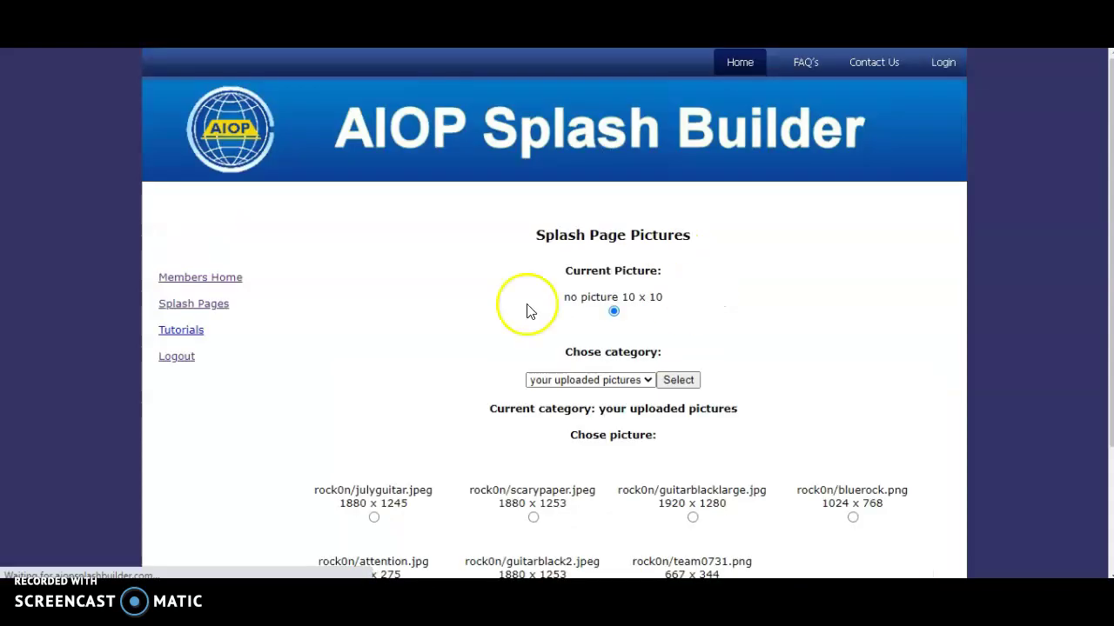
scroll(387, 296, down, 4)
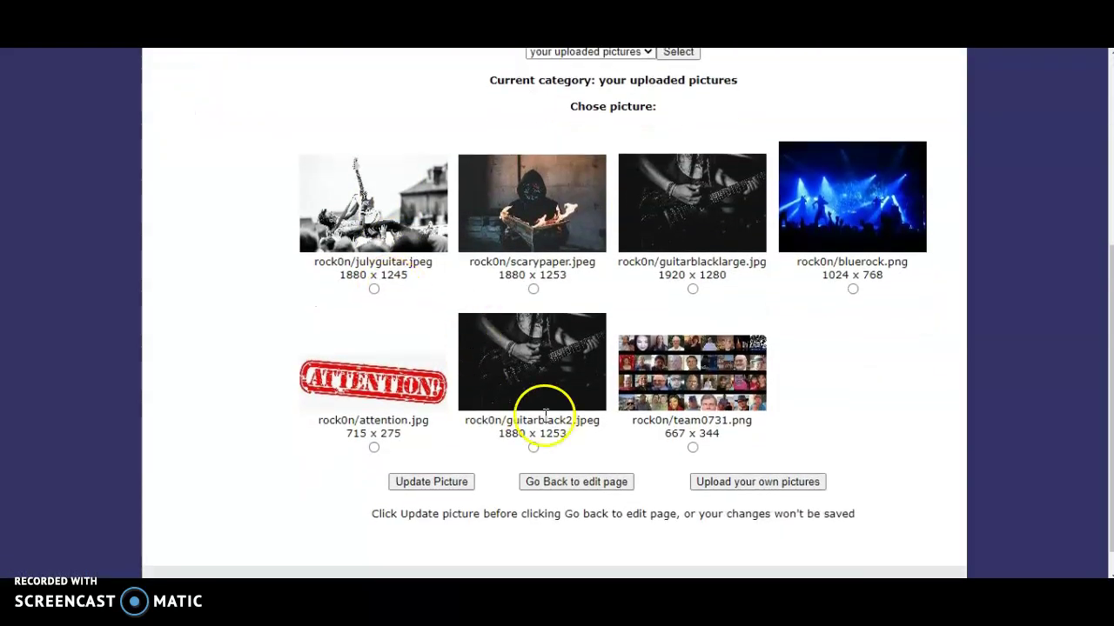
click(744, 485)
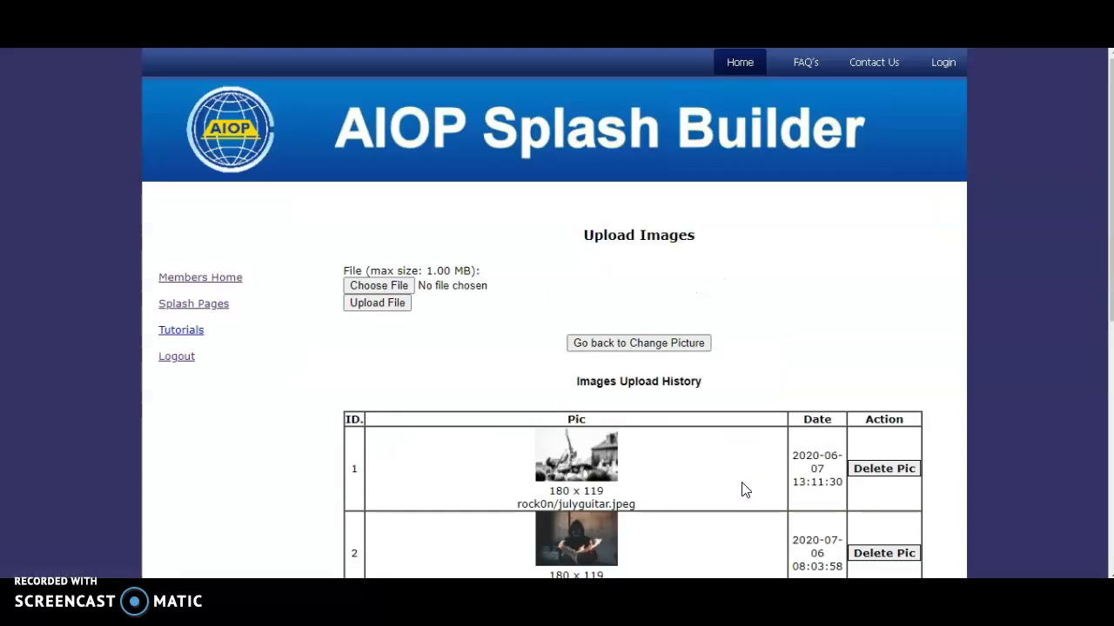
Step: Choose piano.jpeg from the Imágenes folder and upload it
click(384, 289)
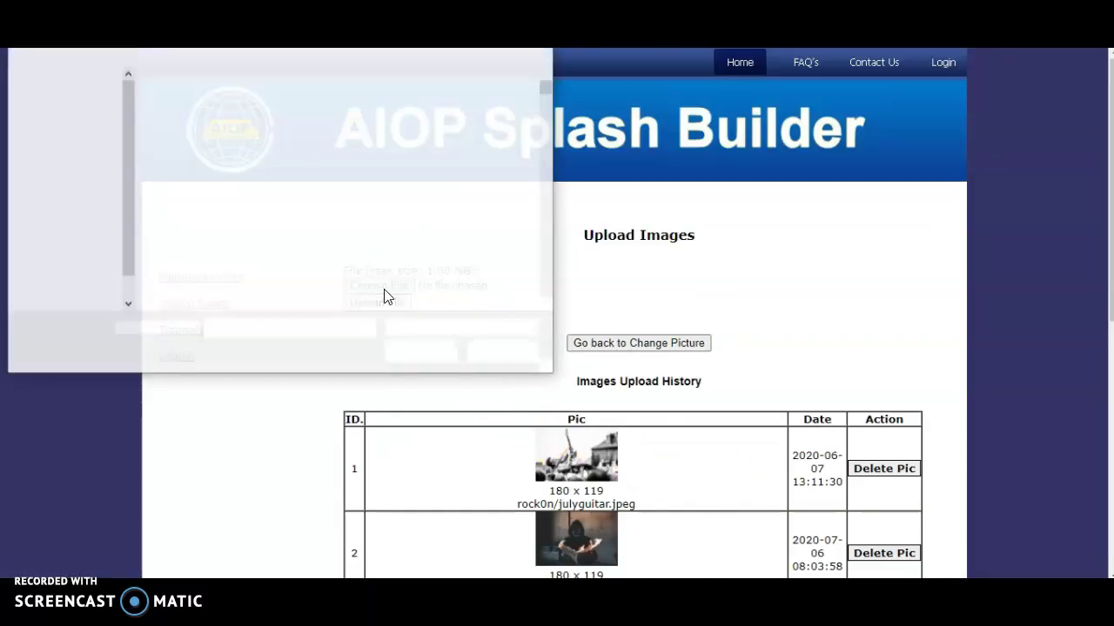
click(71, 157)
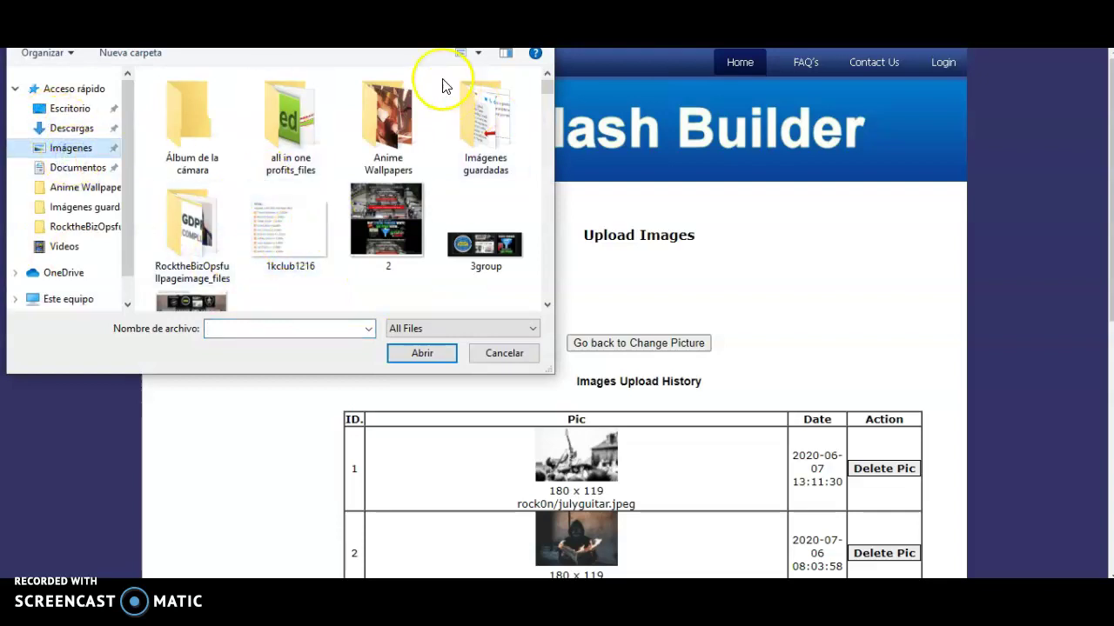
click(459, 28)
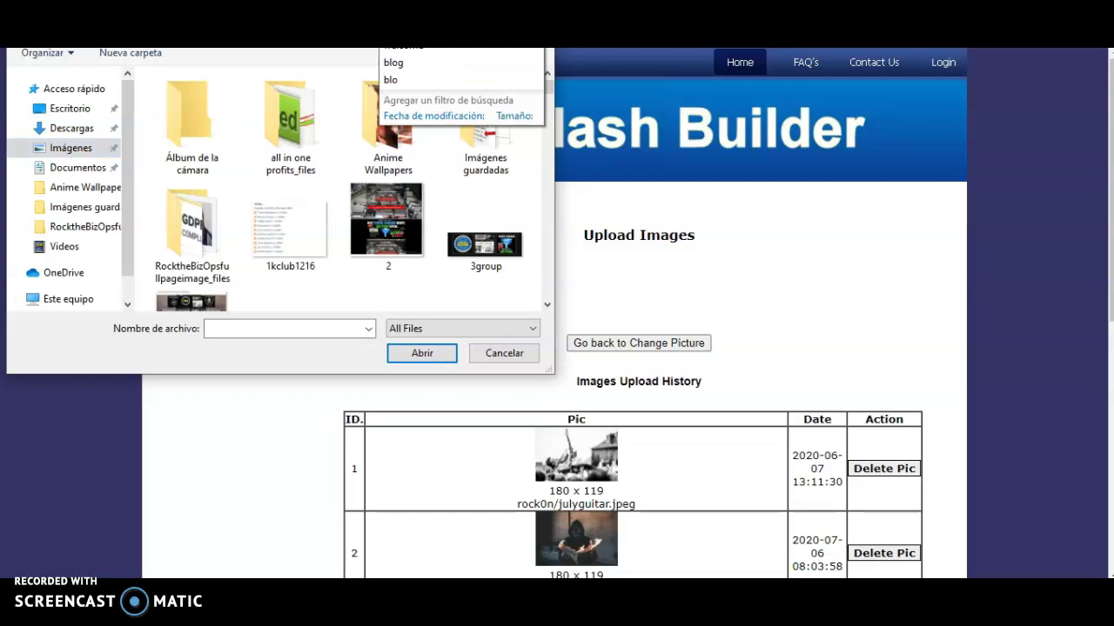
text(s)
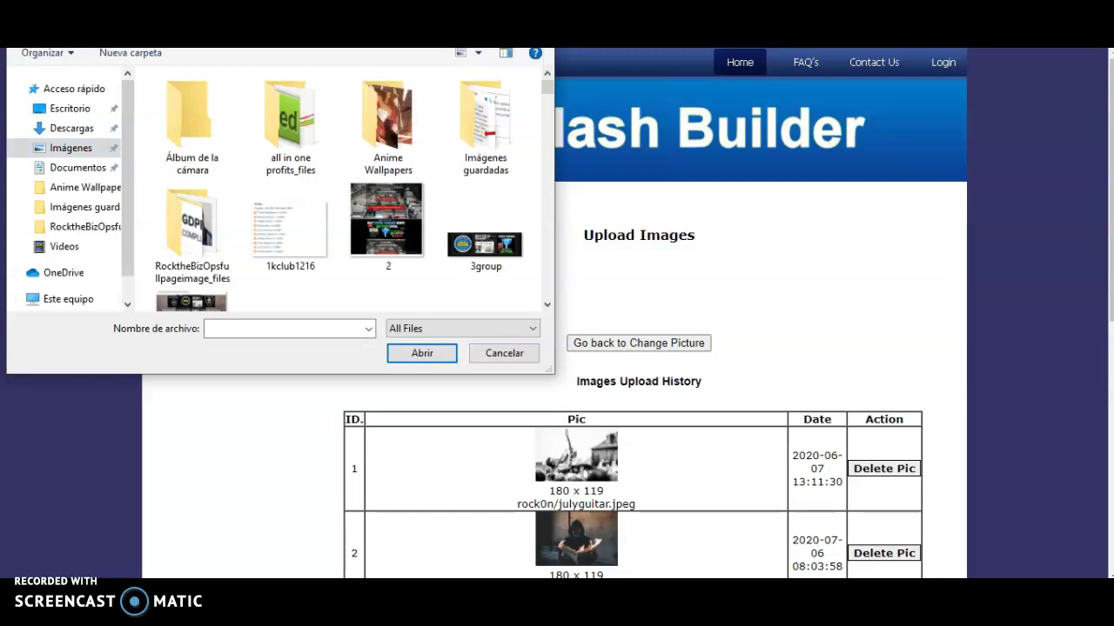
text(piano)
click(206, 120)
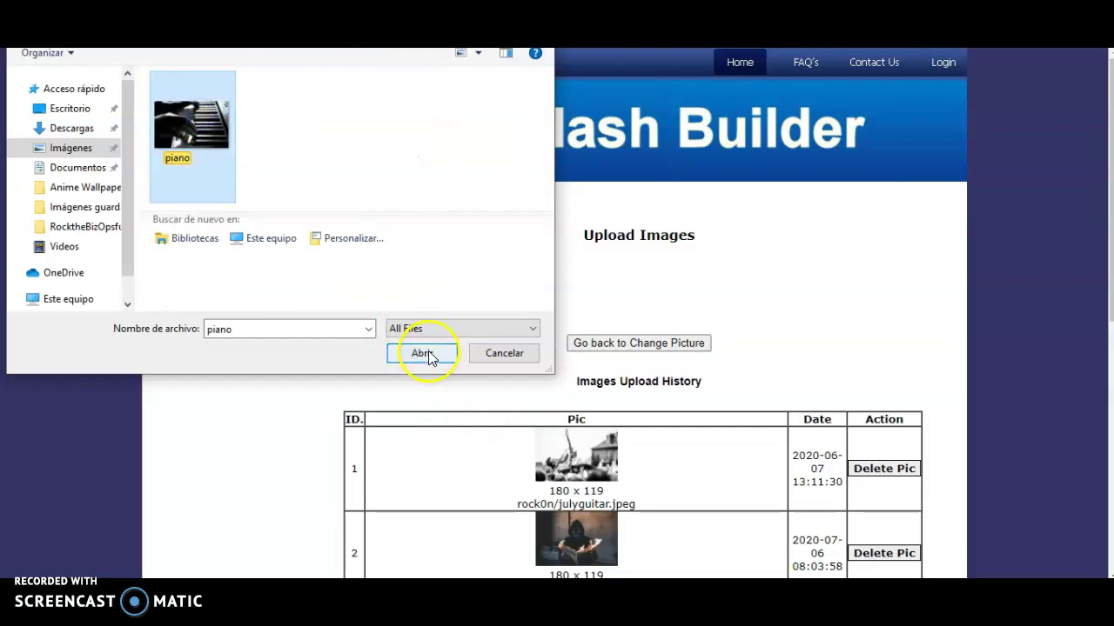
click(425, 353)
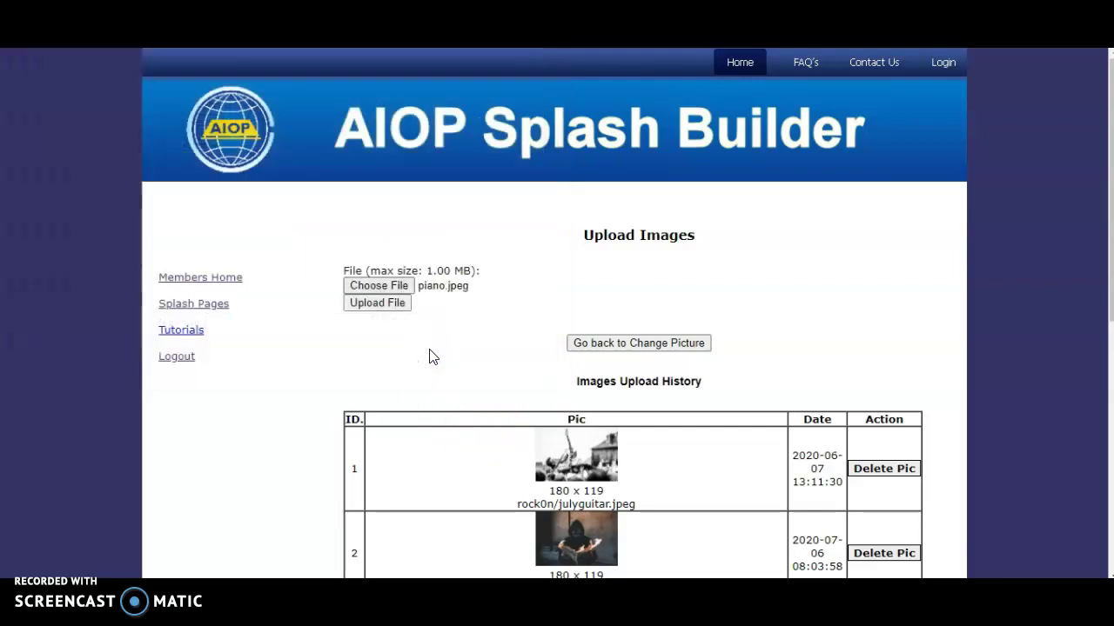
click(368, 303)
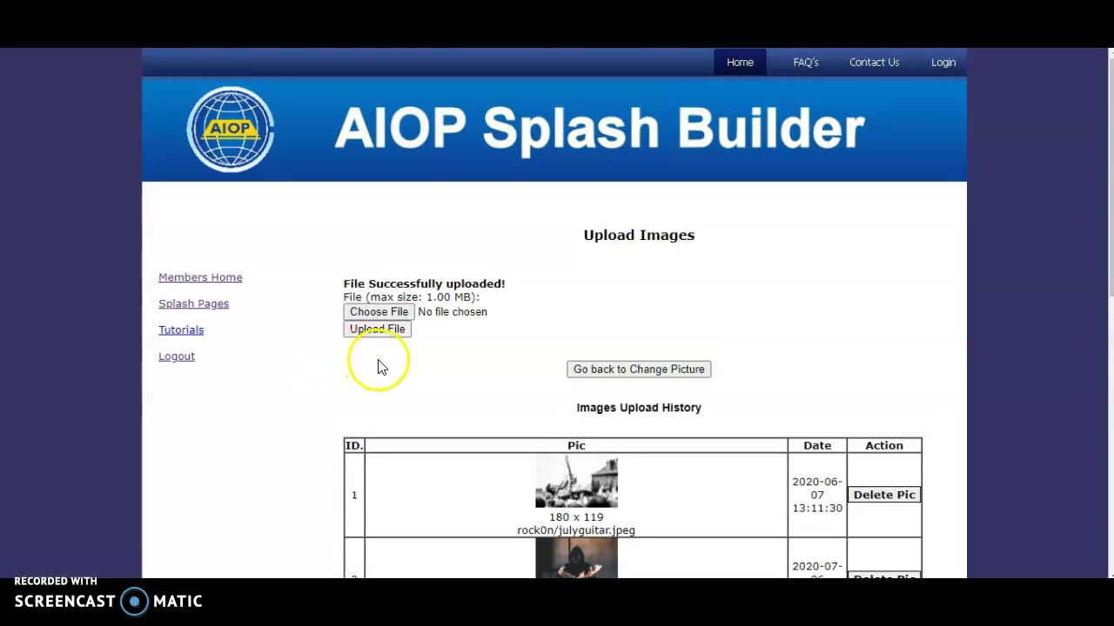
scroll(378, 366, down, 6)
scroll(633, 471, up, 6)
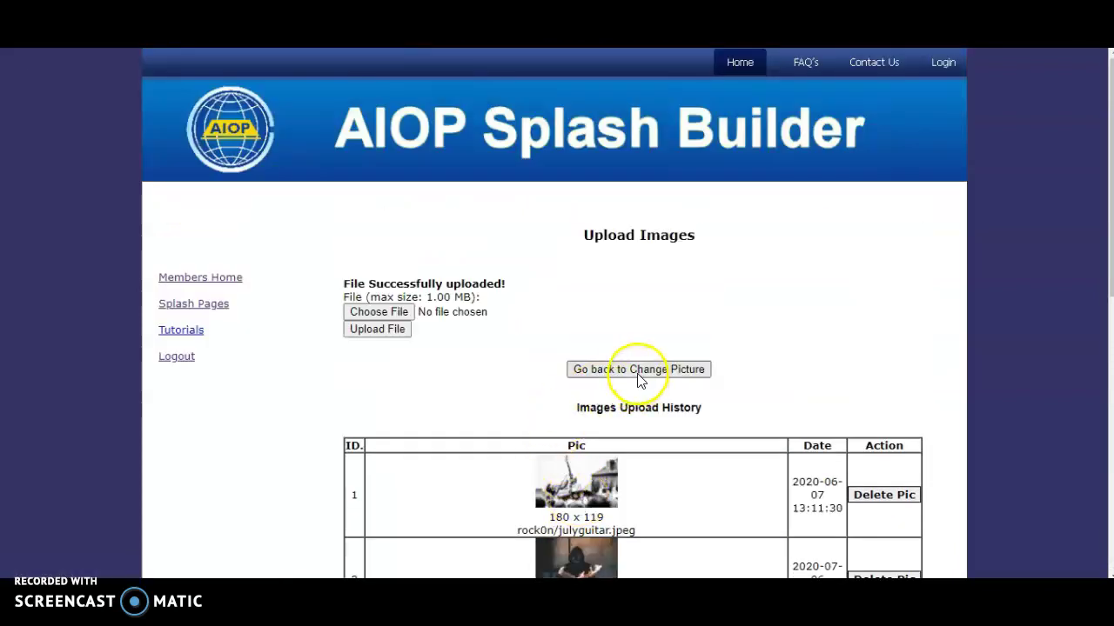
click(639, 369)
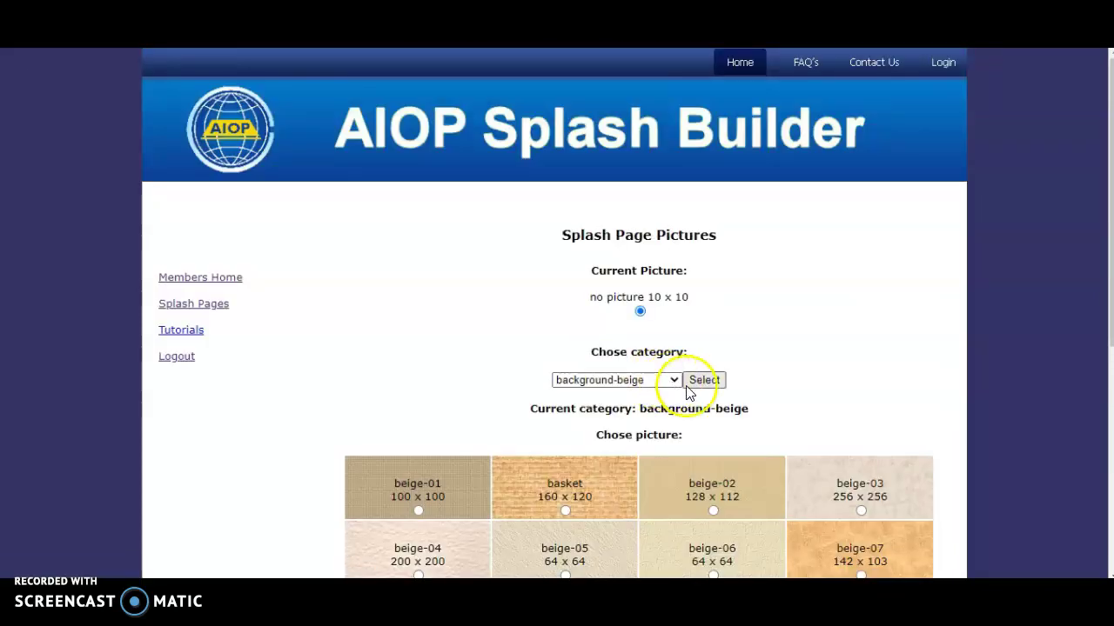
Step: Pick piano.jpeg from 'your uploaded pictures', apply it as the picture, and return to the edit page
click(674, 383)
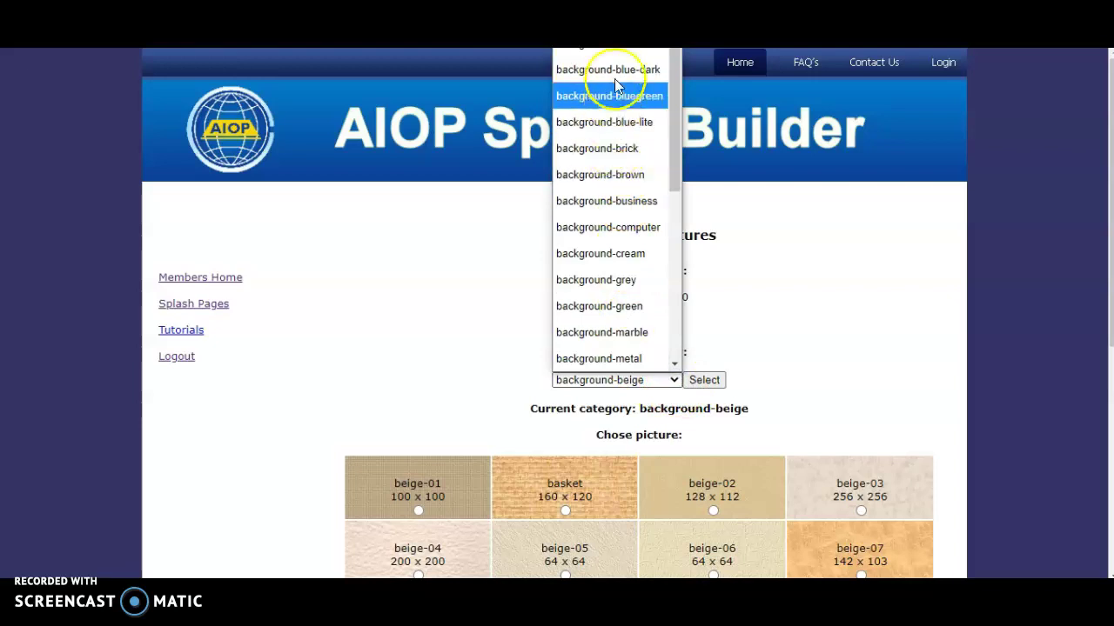
click(613, 33)
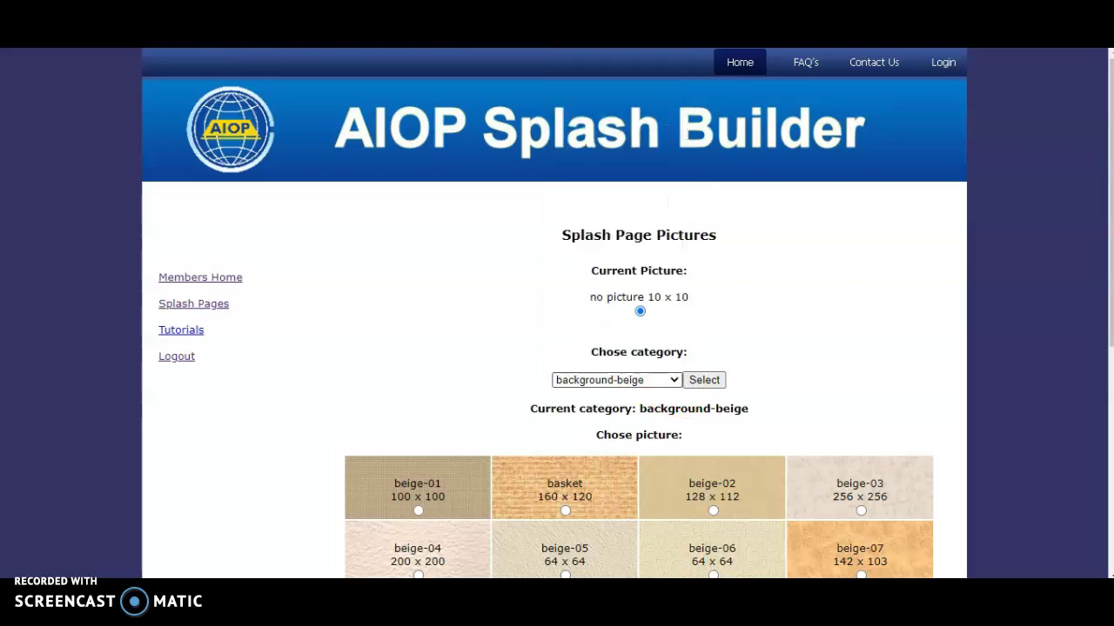
click(704, 382)
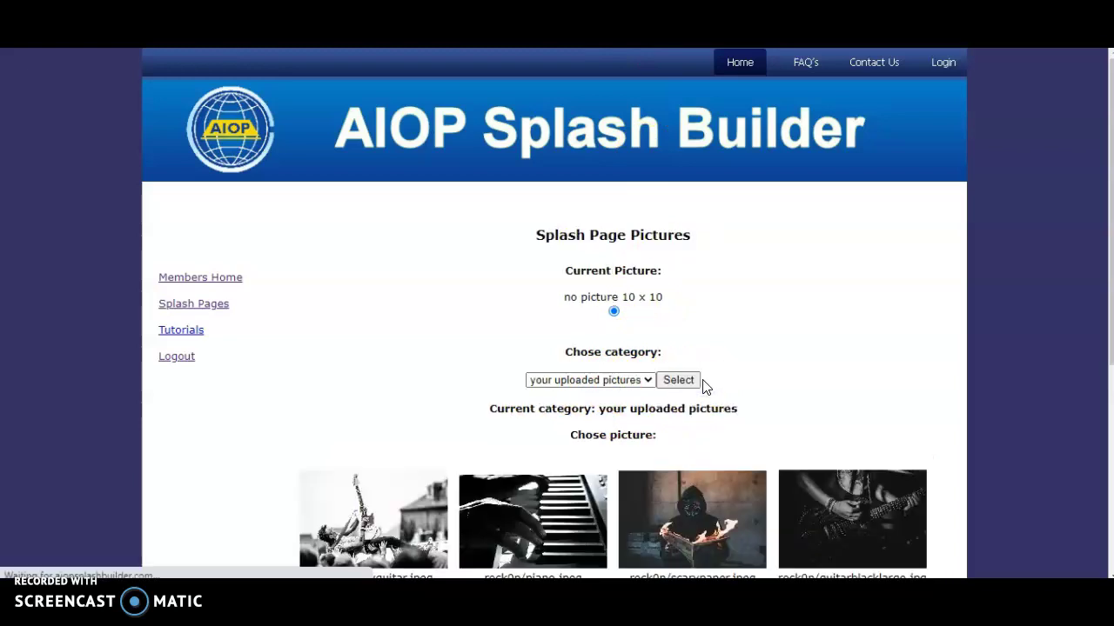
scroll(500, 370, down, 2)
click(535, 441)
scroll(293, 300, down, 3)
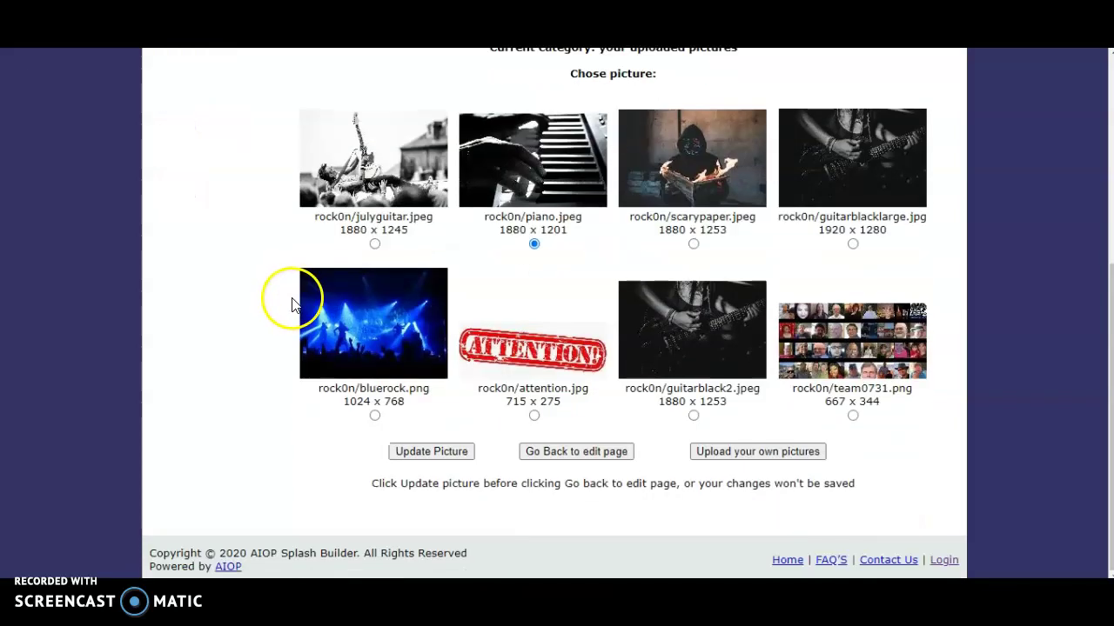
click(428, 453)
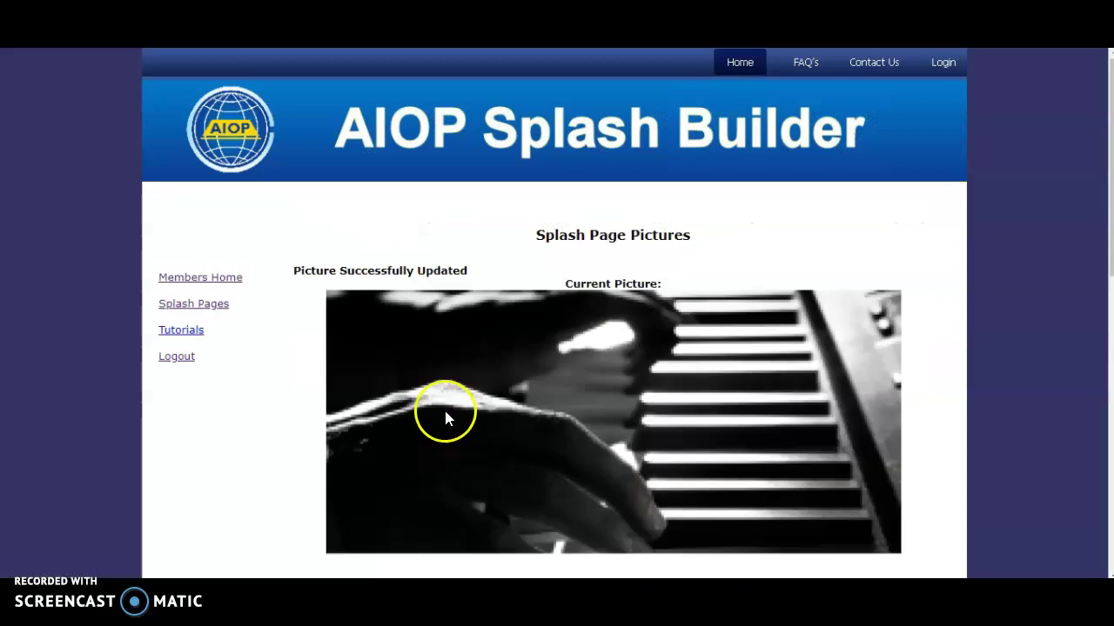
scroll(448, 417, down, 3)
scroll(448, 425, down, 6)
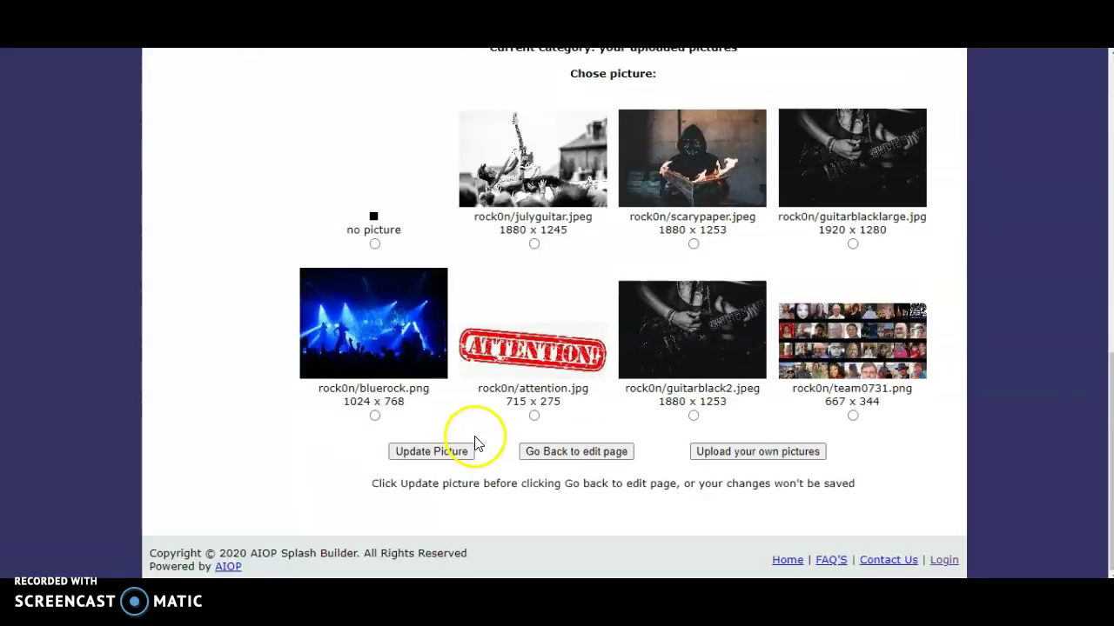
click(575, 460)
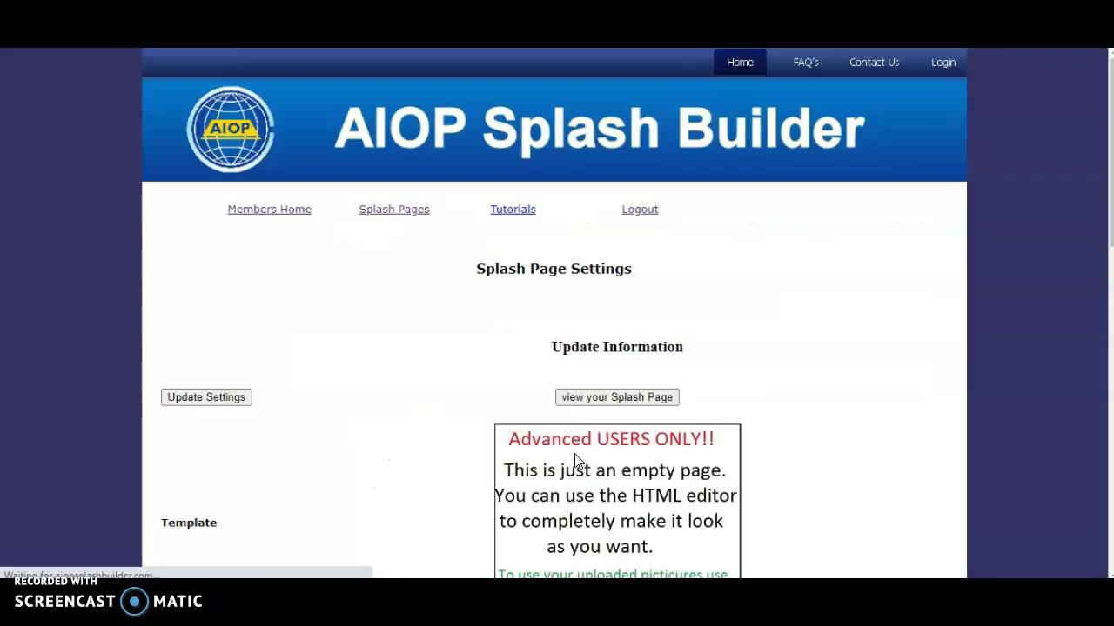
Step: Save the splash settings, then view the live page with campaign content over the black-and-white piano photo
scroll(492, 410, down, 8)
scroll(493, 400, down, 3)
scroll(597, 323, up, 3)
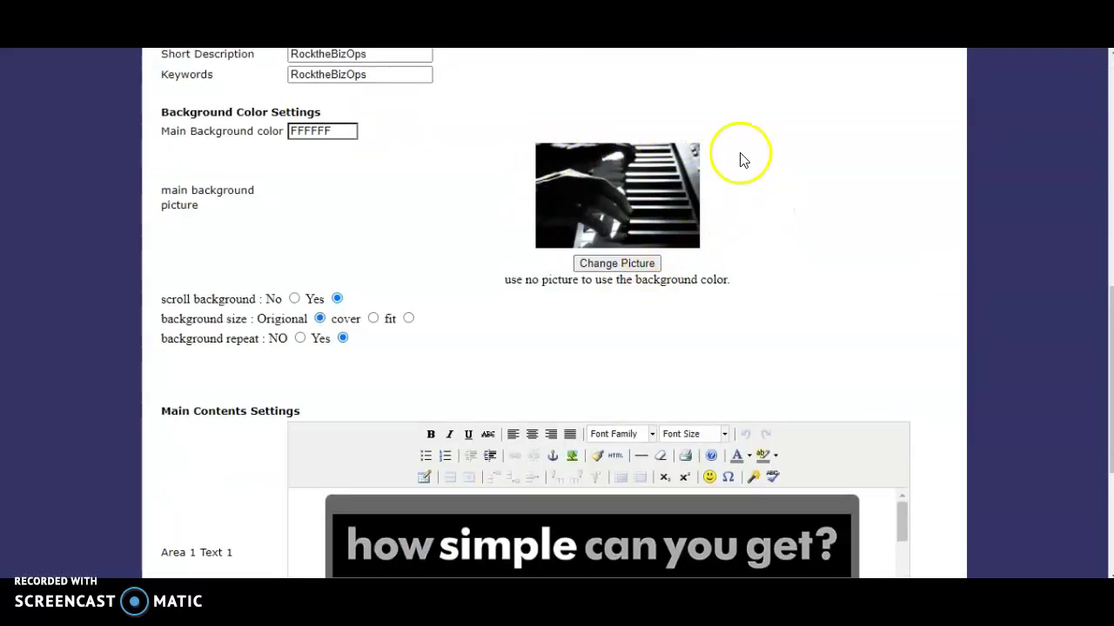
scroll(373, 253, down, 2)
scroll(374, 253, down, 2)
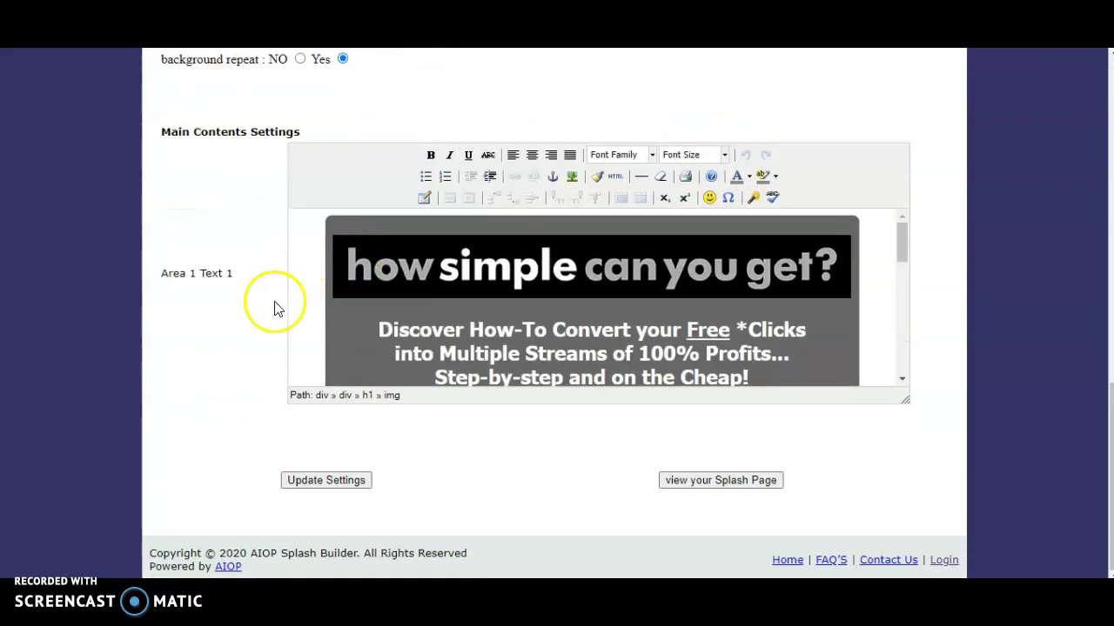
click(303, 482)
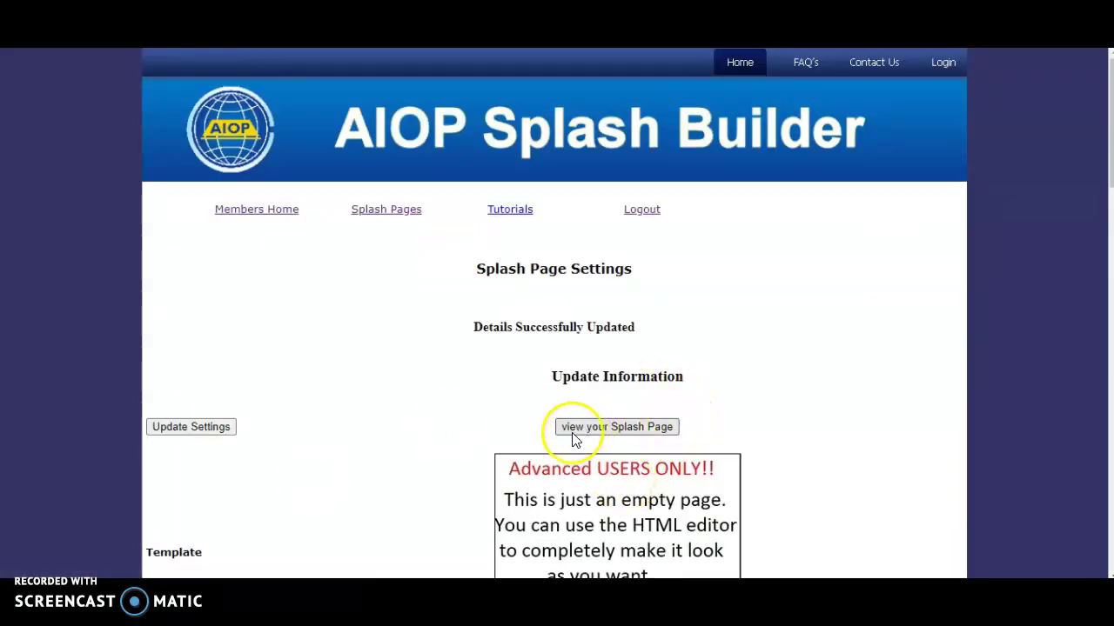
click(613, 435)
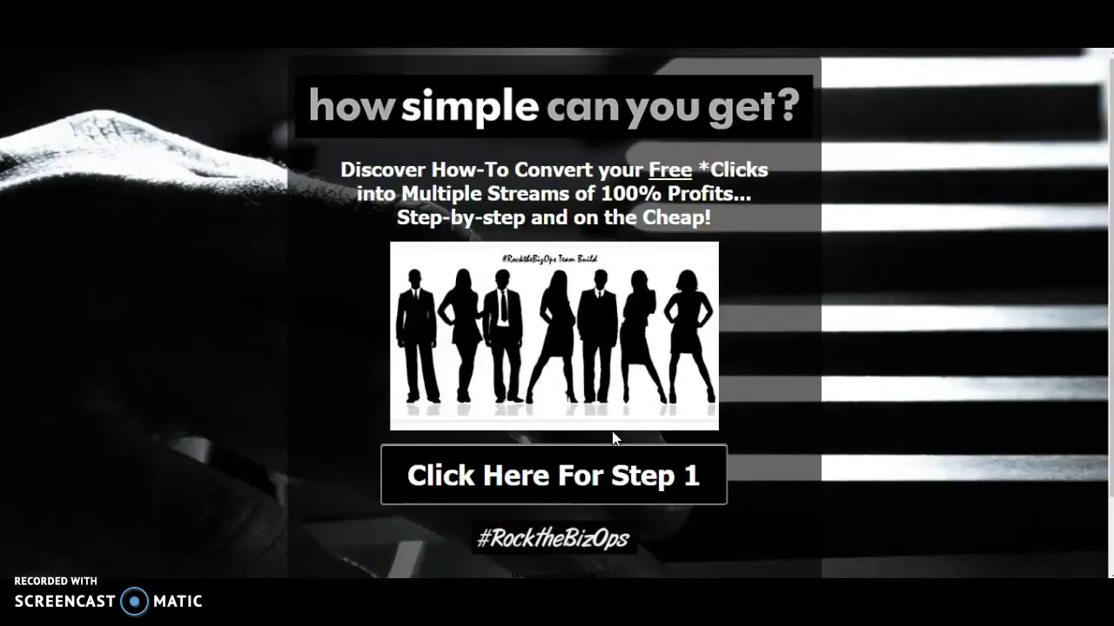